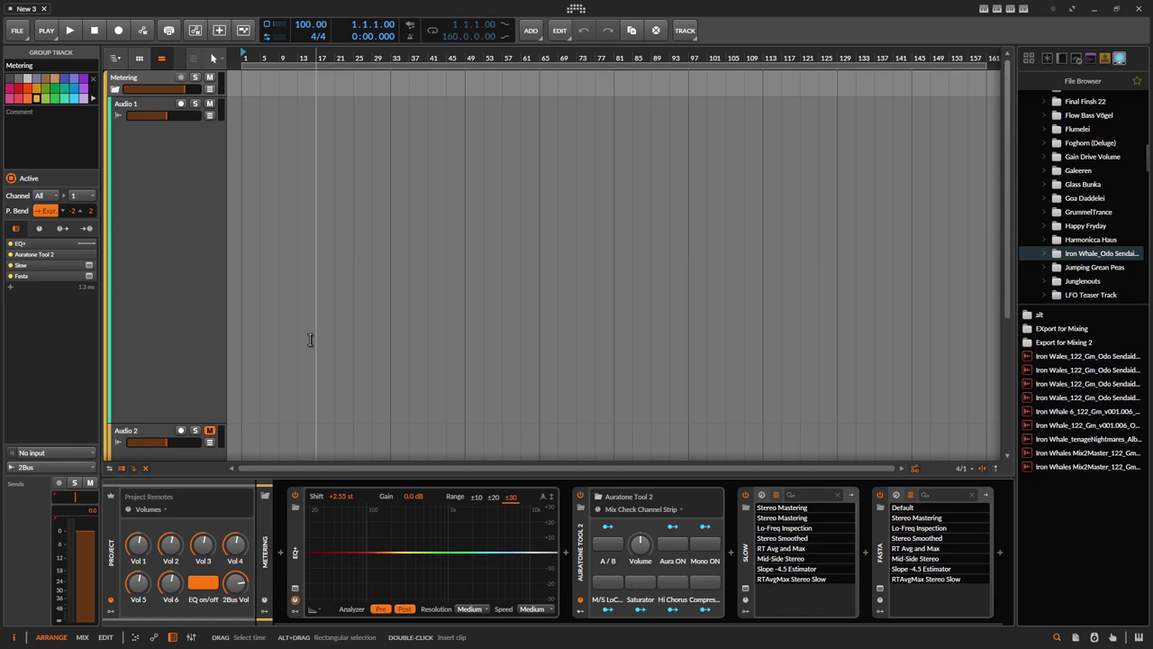
Step: Shrink the Audio 1 track in the Metering group to view the tracks below it, and restore its large height
left_click(167, 227)
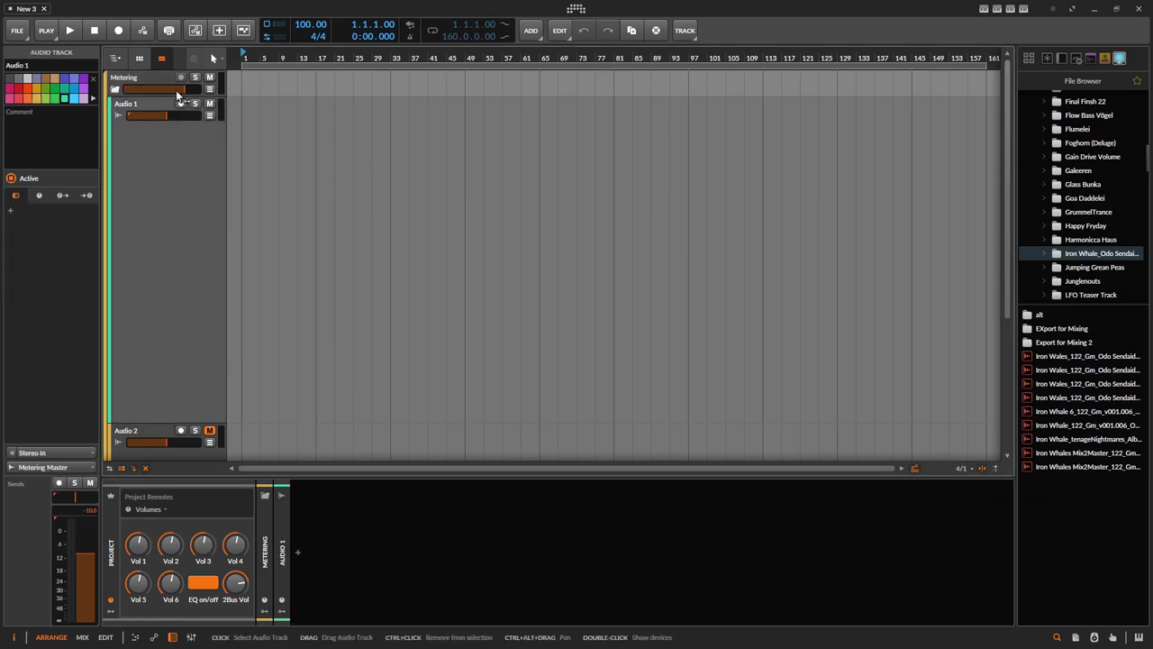
left_click(177, 94)
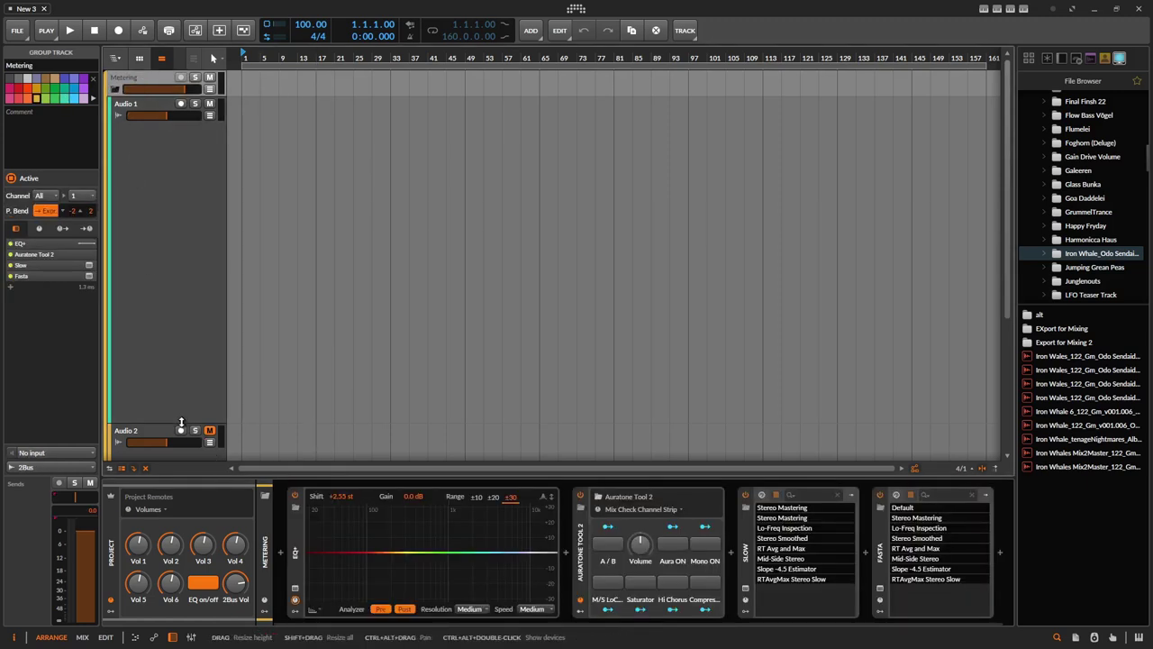
left_click_drag(181, 422, 149, 126)
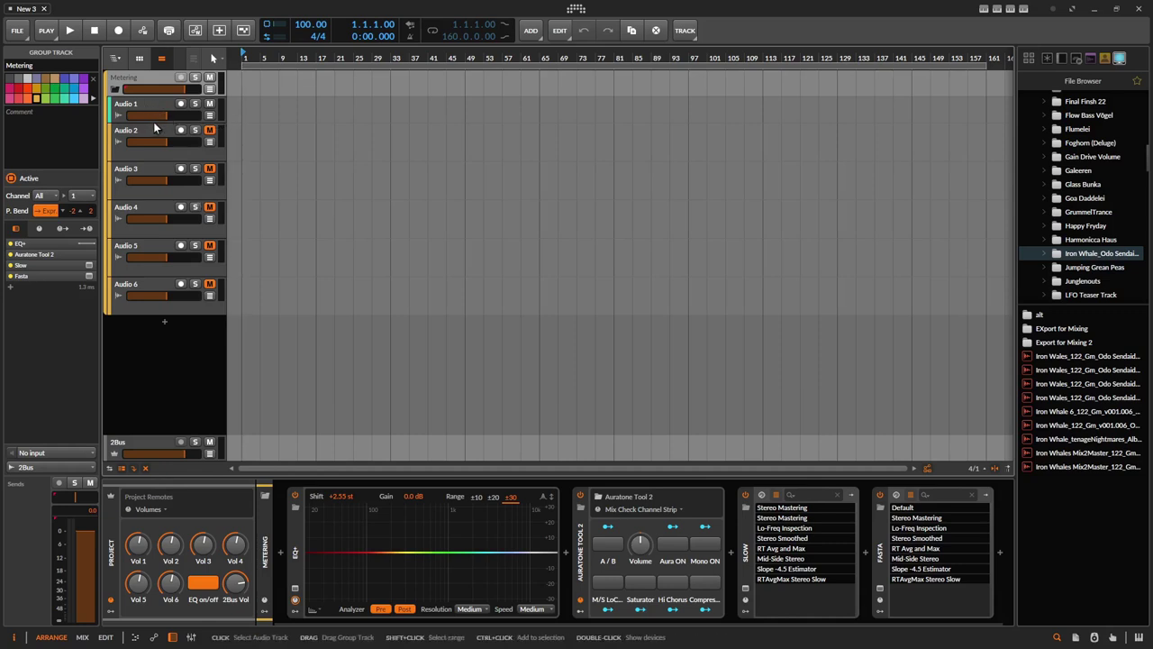
left_click_drag(153, 123, 172, 422)
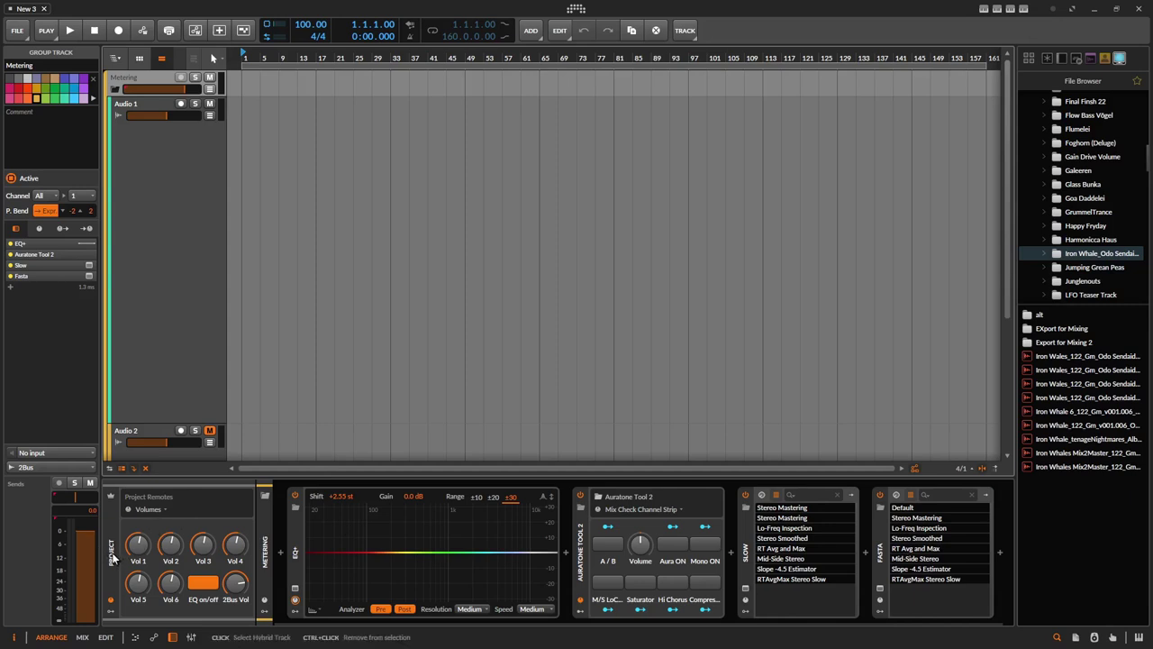
Step: Open the Remote Controls Editor for the project remotes and toggle EQ on/off on the Volumes page off and back on
left_click(153, 509)
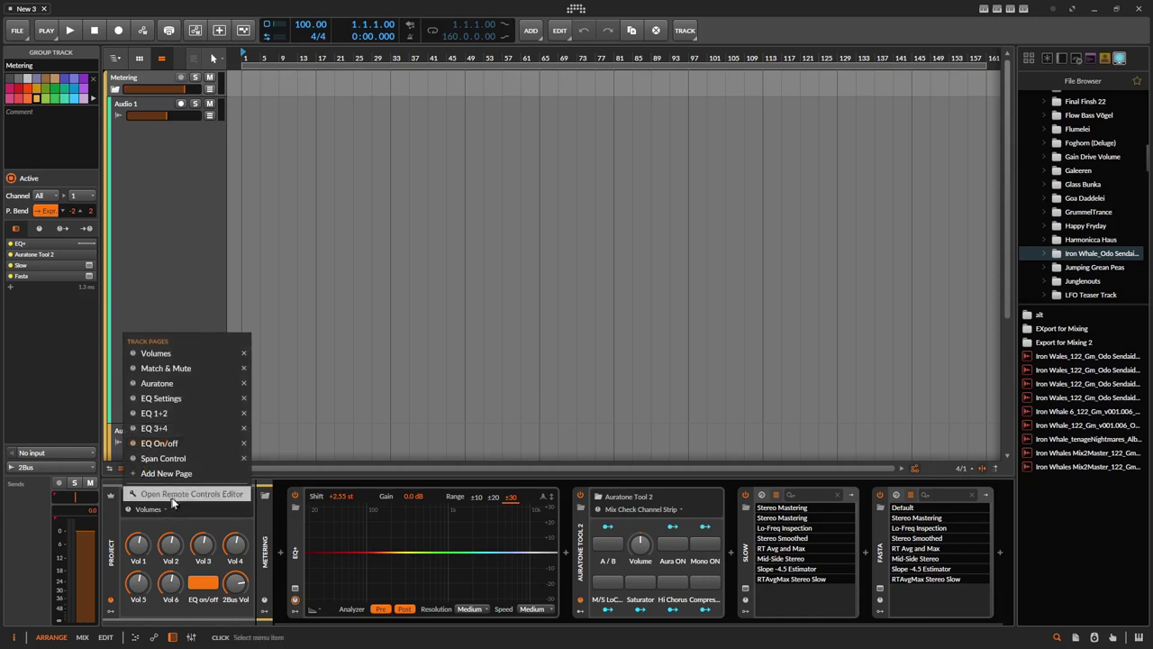
left_click(175, 495)
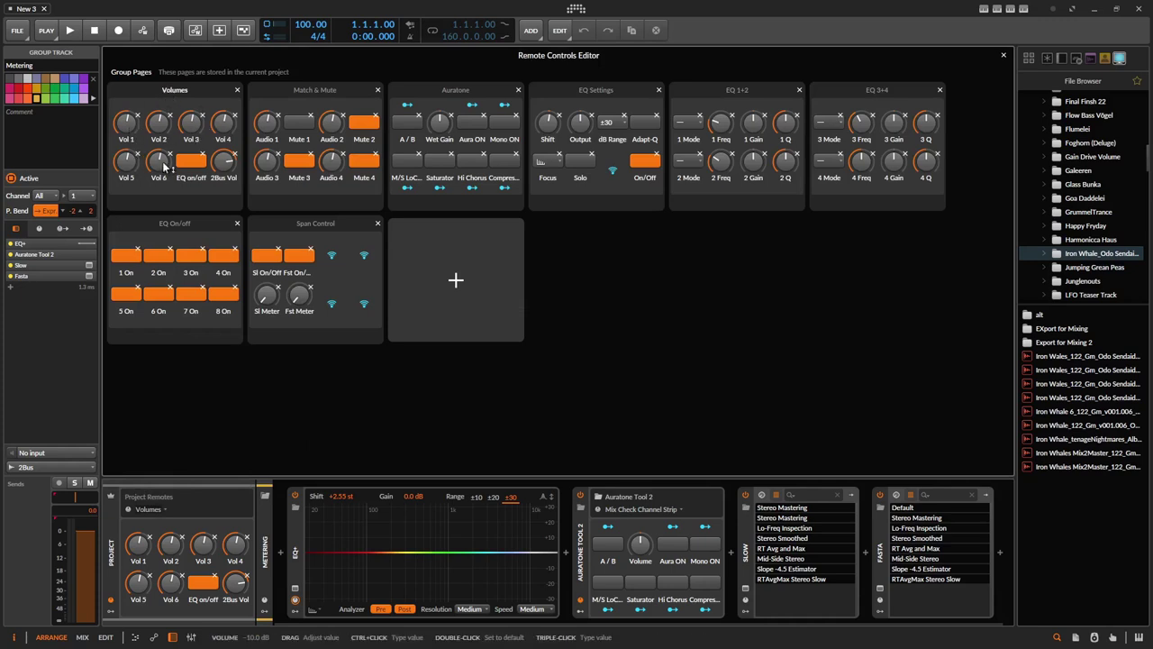
left_click(190, 166)
left_click(190, 165)
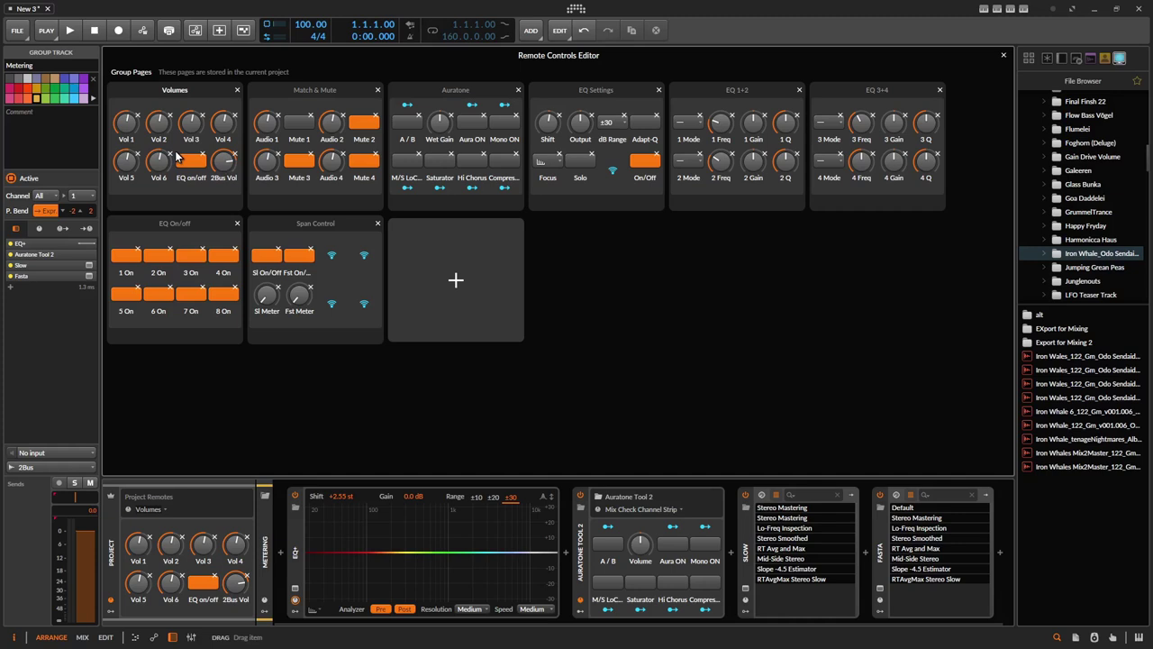
Step: Examine the Match & Mute and Auratone remote pages, comparing the latter with the Auratone Tool 2 device's own remote pages
left_click(307, 92)
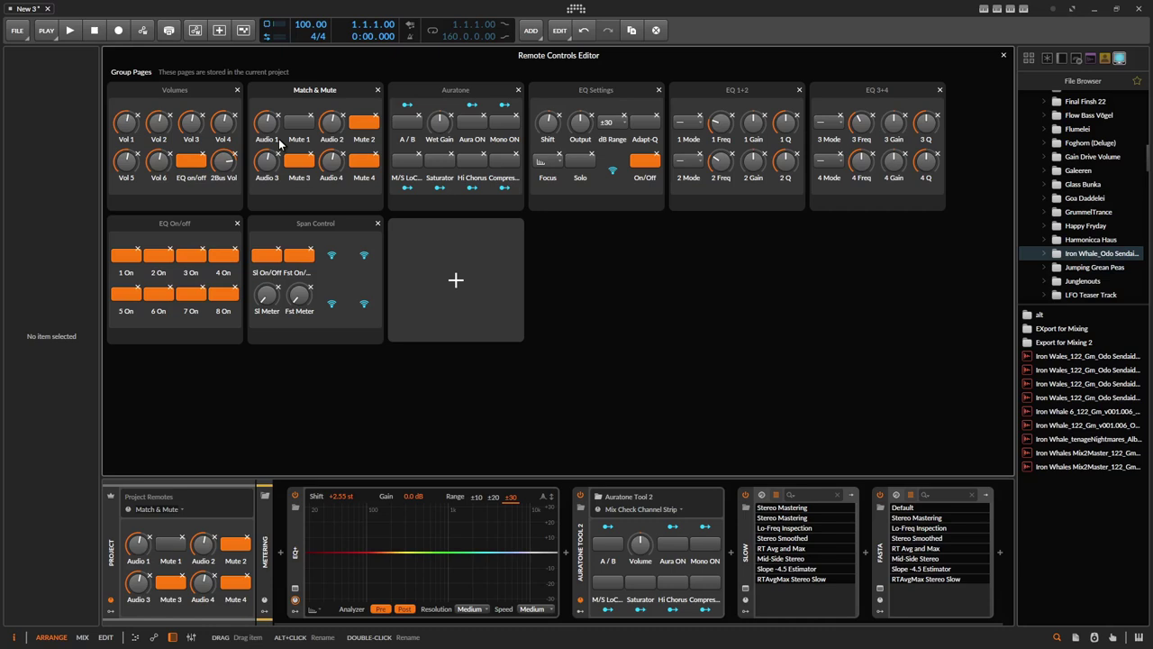
left_click(464, 87)
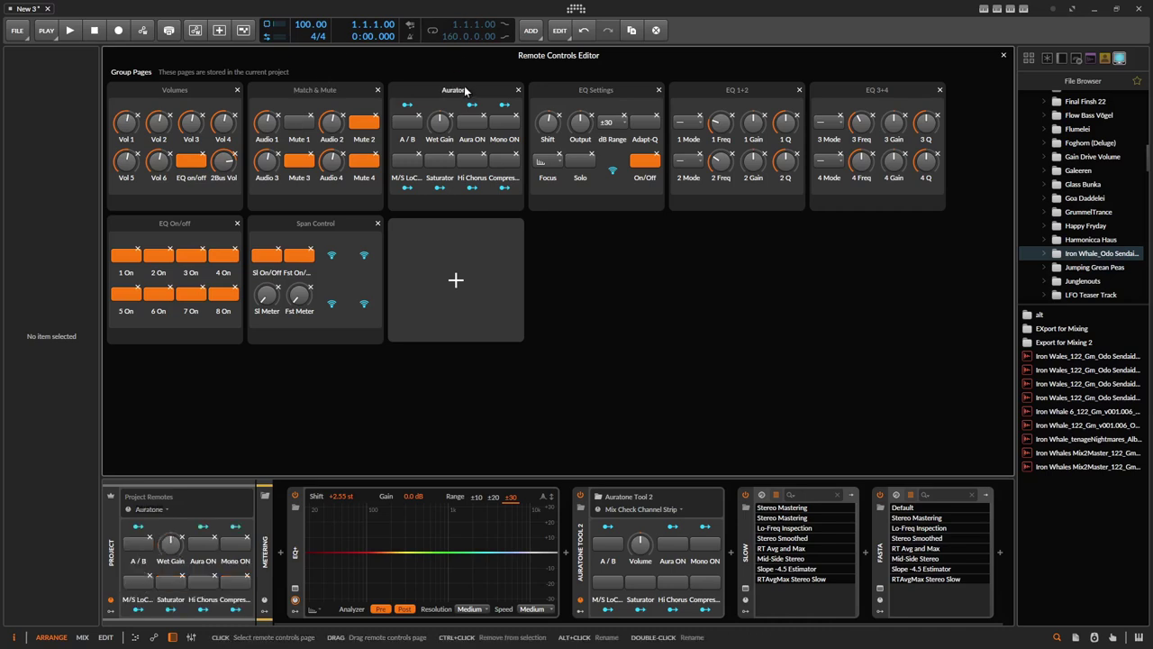
left_click(640, 509)
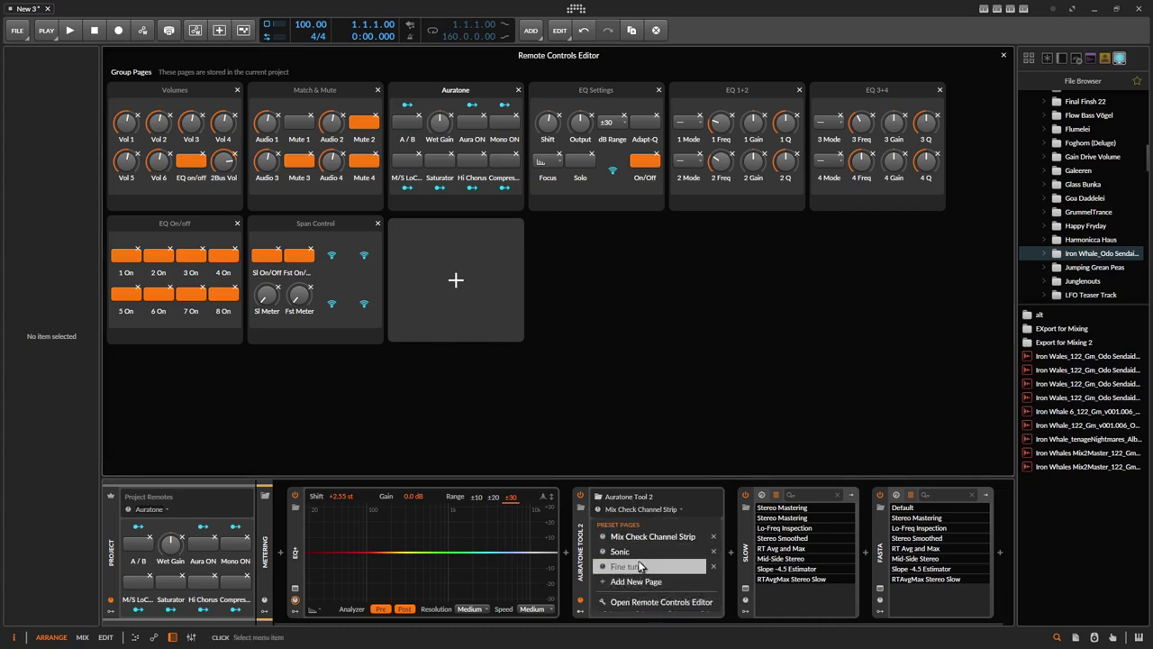
left_click(629, 507)
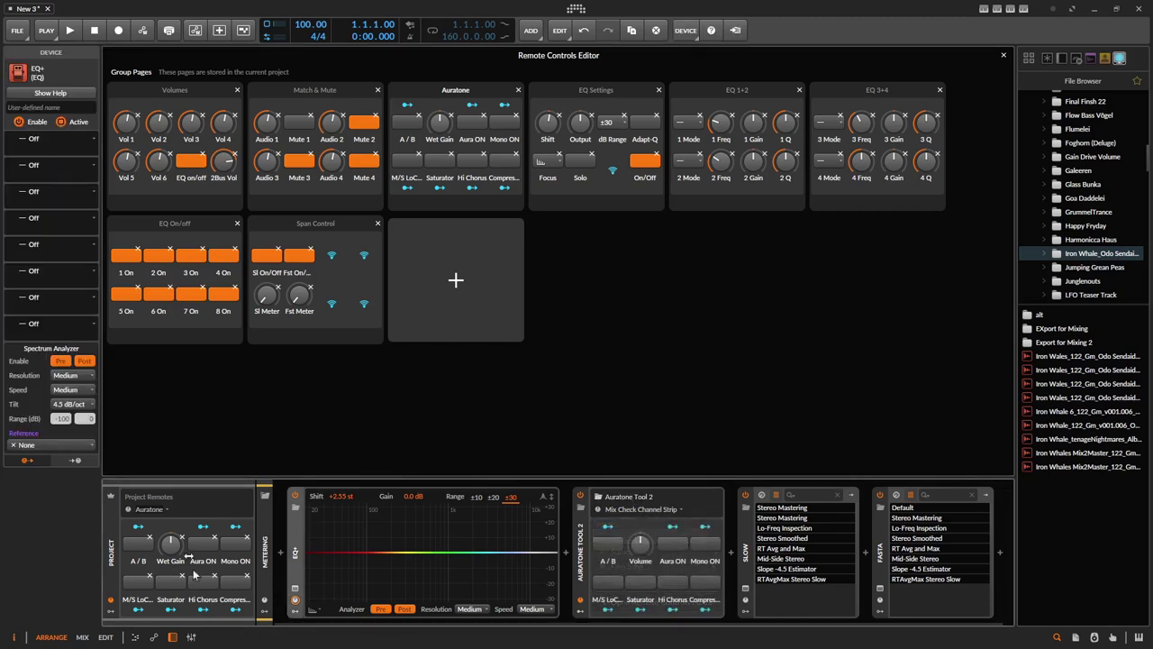
left_click(144, 529)
left_click(105, 545)
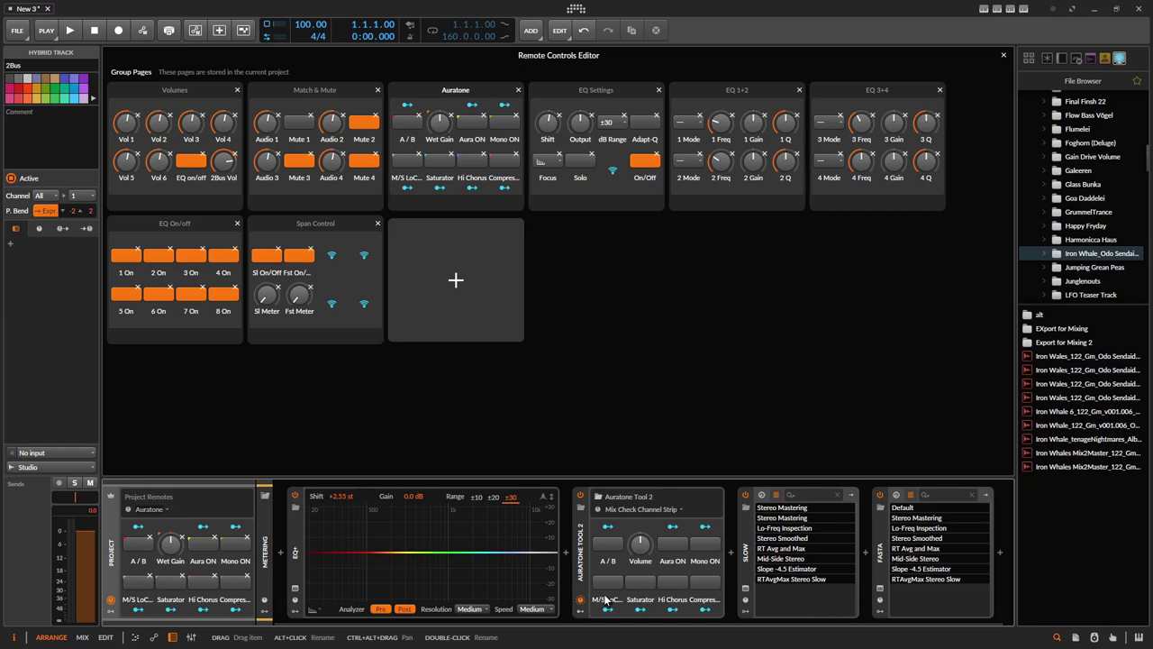
Step: Show the EQ Settings remote page, reset Shift to 0.00 st and lower Output to about -0.4 dB
left_click(609, 94)
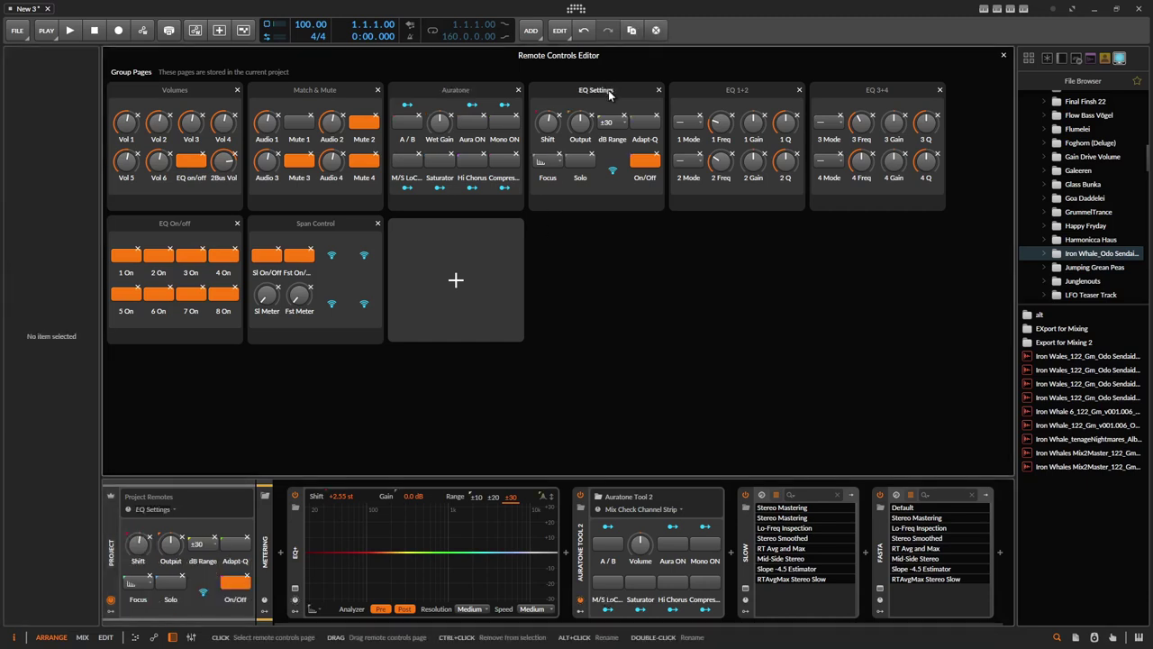
double_click(140, 545)
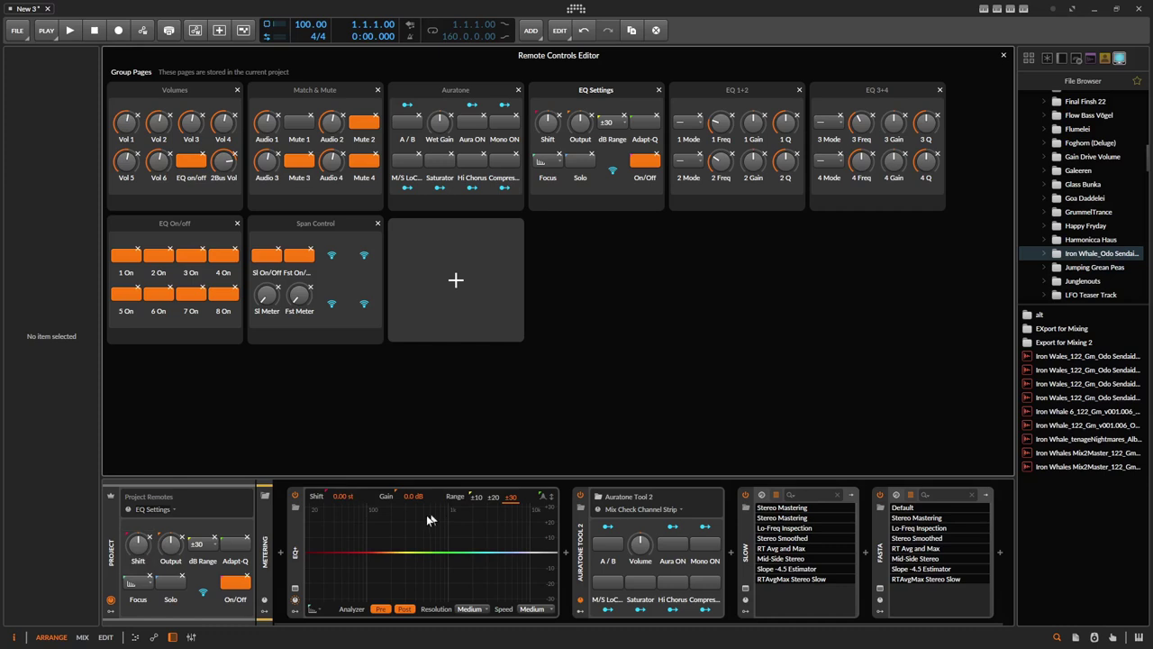
left_click_drag(141, 545, 172, 554)
double_click(139, 547)
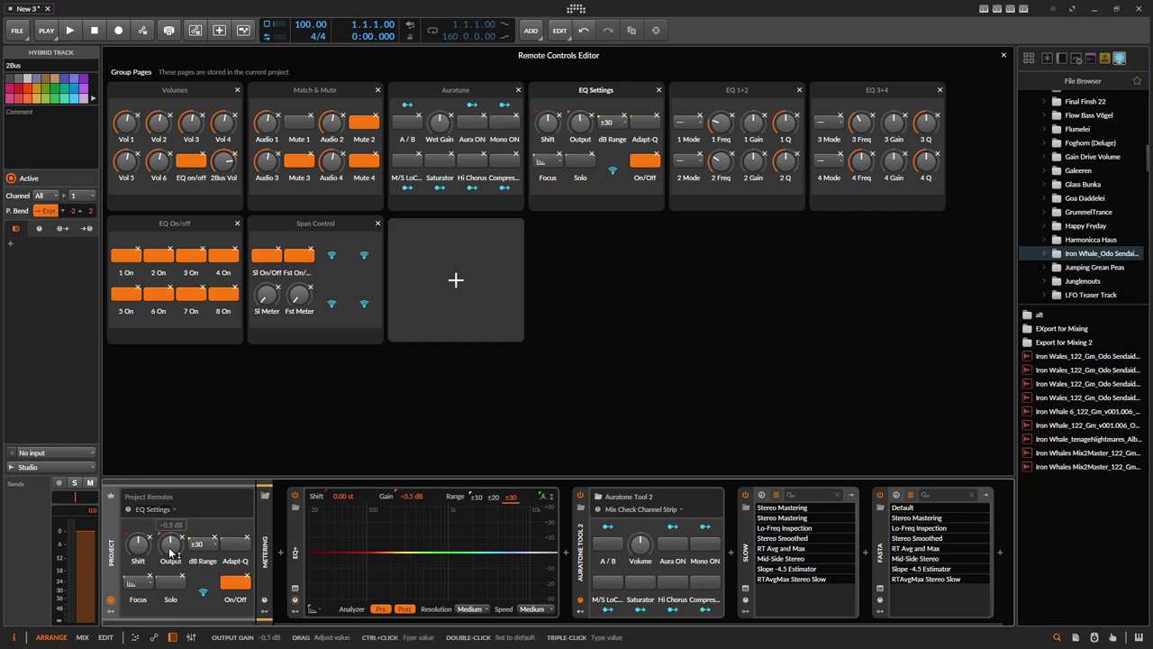
Step: Try the EQ+ display range at ±10, return it to ±30, and toggle Adapt-Q on and back off
left_click(477, 497)
left_click(507, 499)
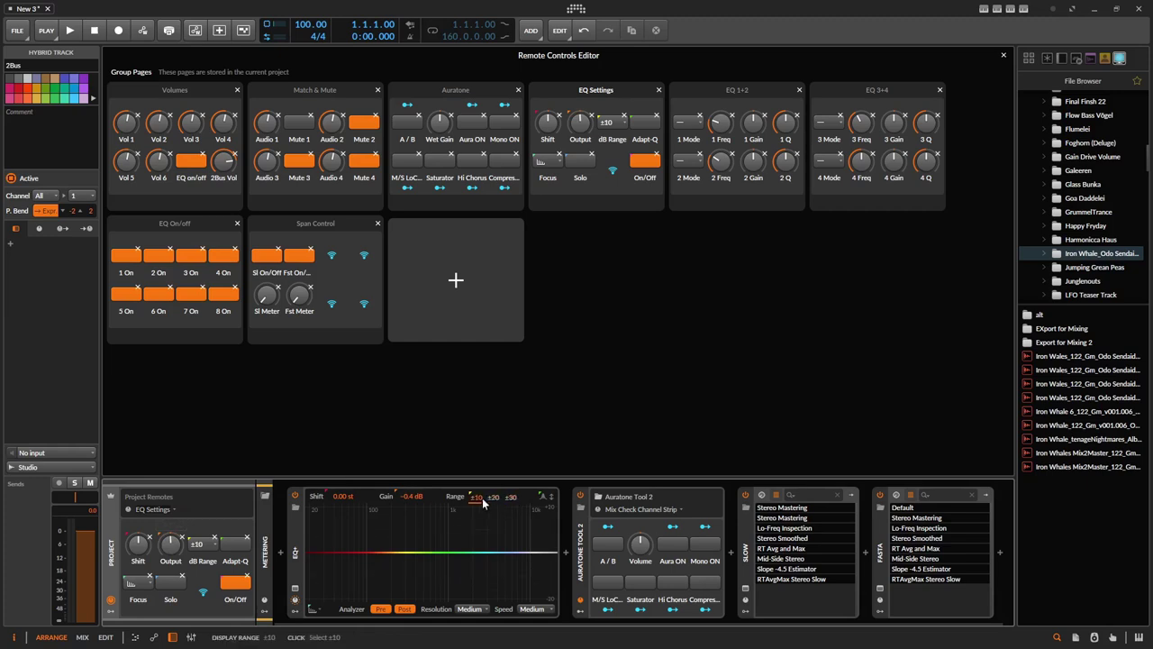
left_click(541, 495)
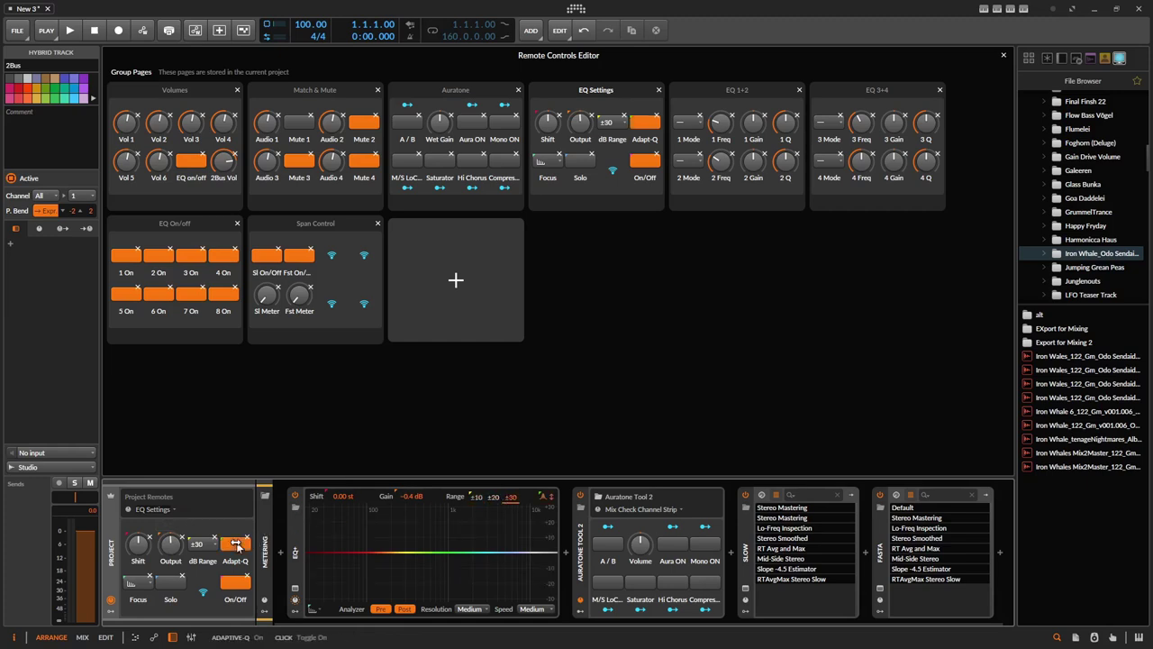
left_click(237, 544)
left_click(236, 543)
left_click(236, 543)
Step: Focus the EQ on Band 3, switch Solo on and off, and return the focus to Analyzer
left_click(132, 584)
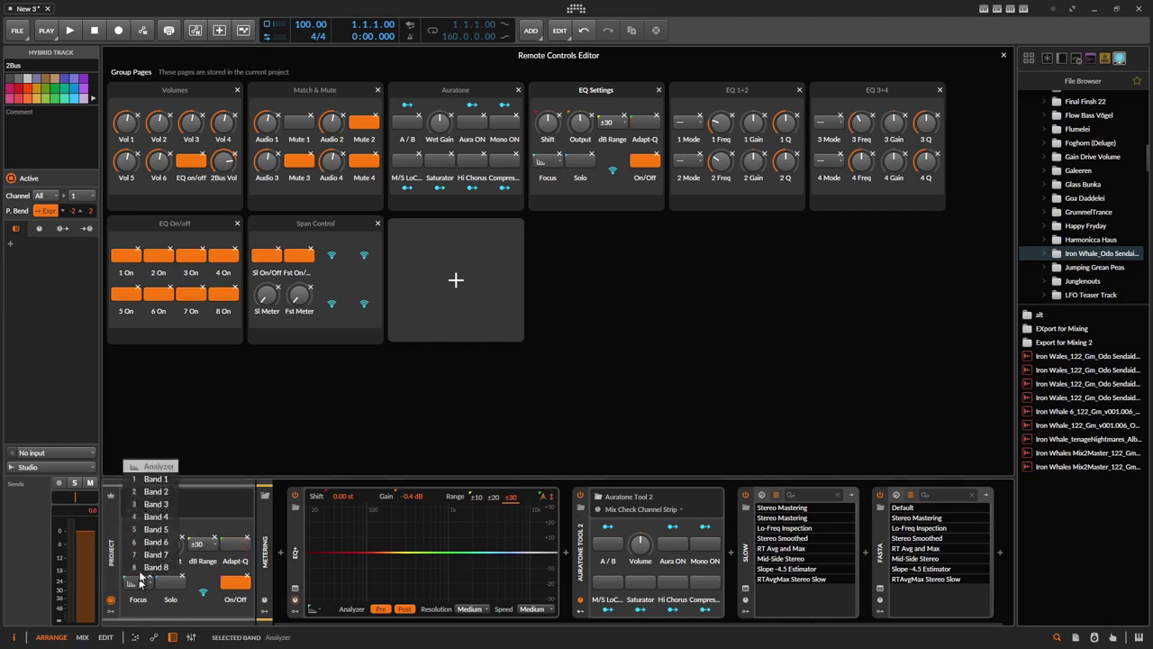
left_click(137, 584)
left_click(138, 582)
left_click(141, 505)
left_click(163, 584)
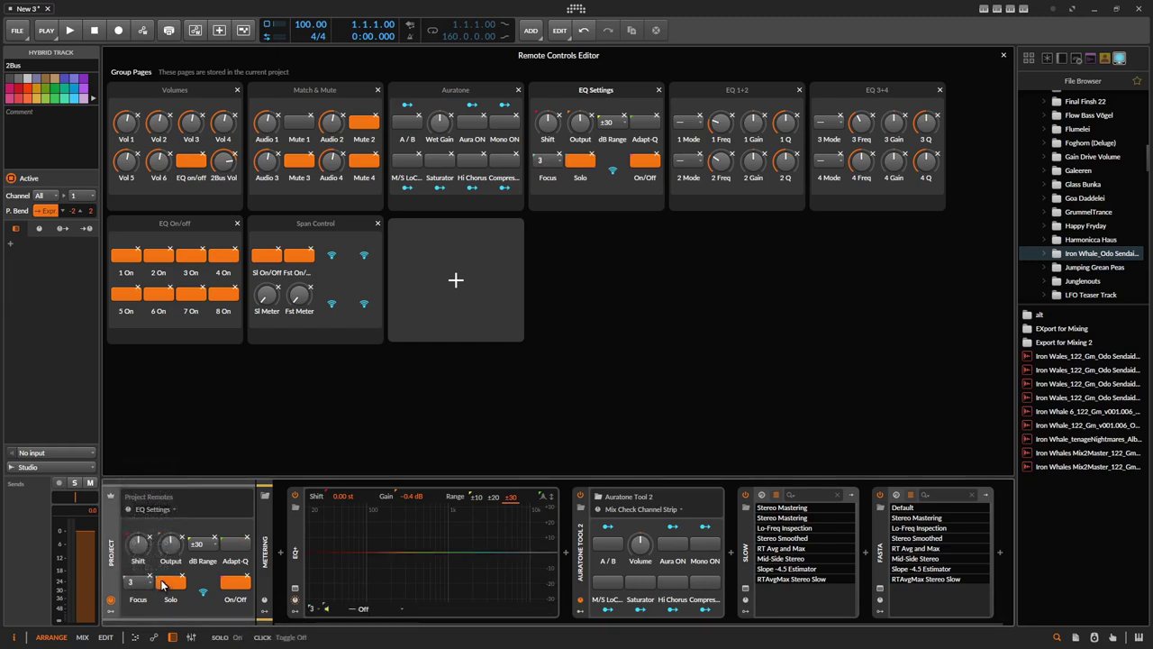
left_click(163, 583)
left_click(135, 583)
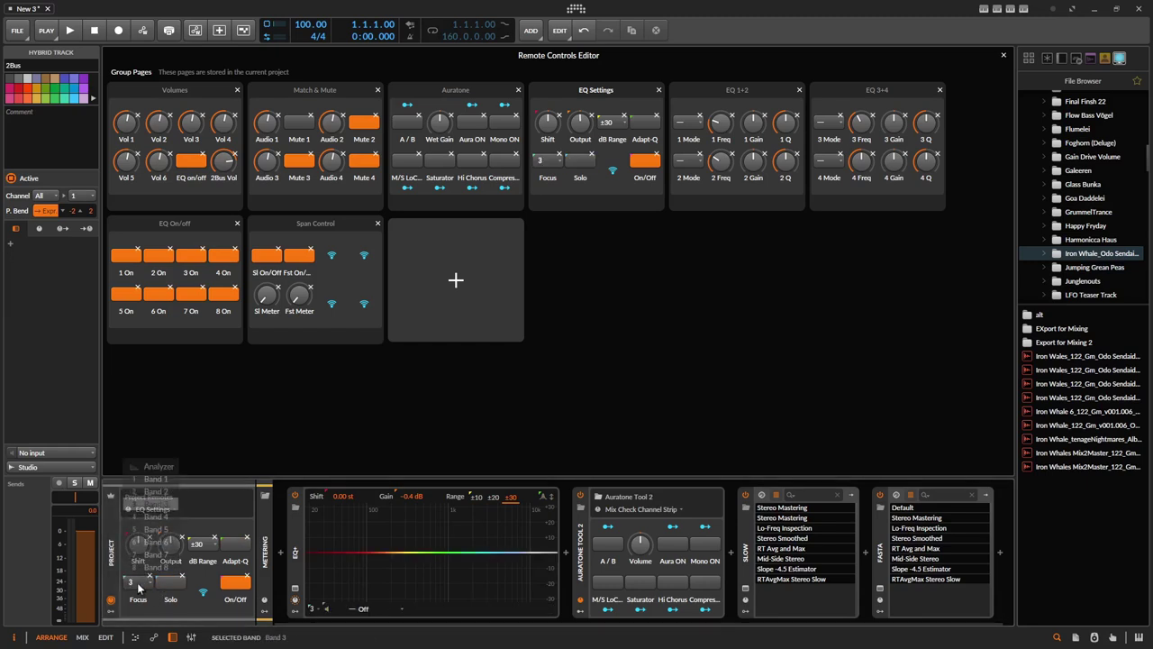
left_click(146, 469)
Step: Toggle the EQ off and on repeatedly from the EQ Settings remote page, leaving it on
left_click(235, 584)
left_click(235, 584)
left_click(235, 584)
left_click(235, 584)
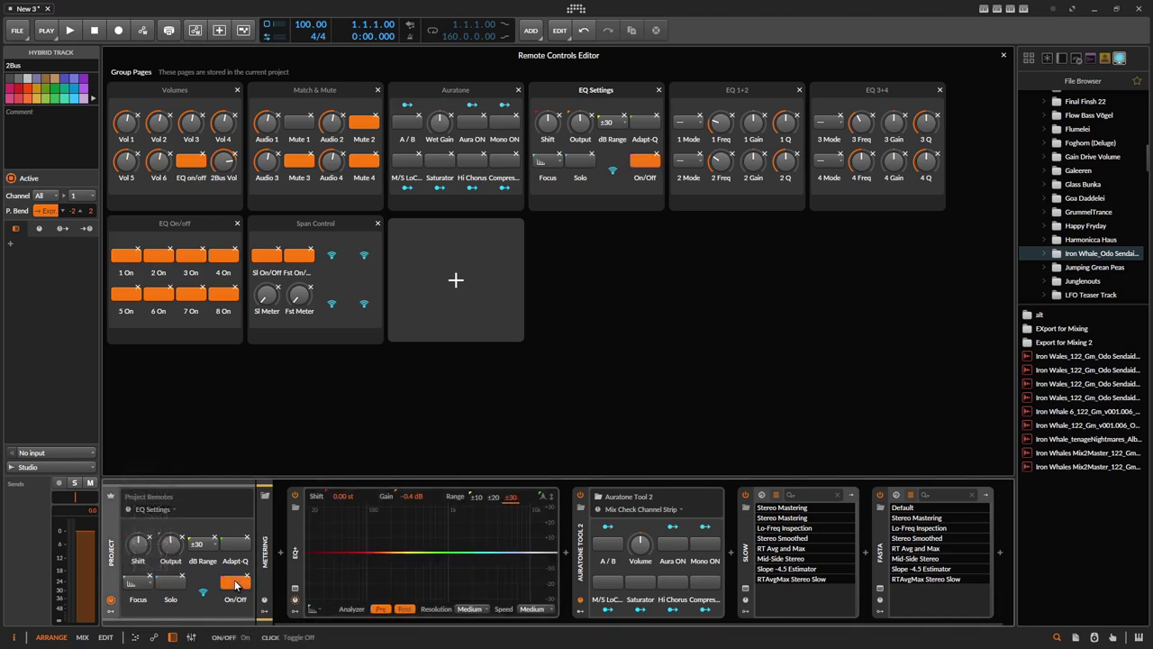
left_click(235, 584)
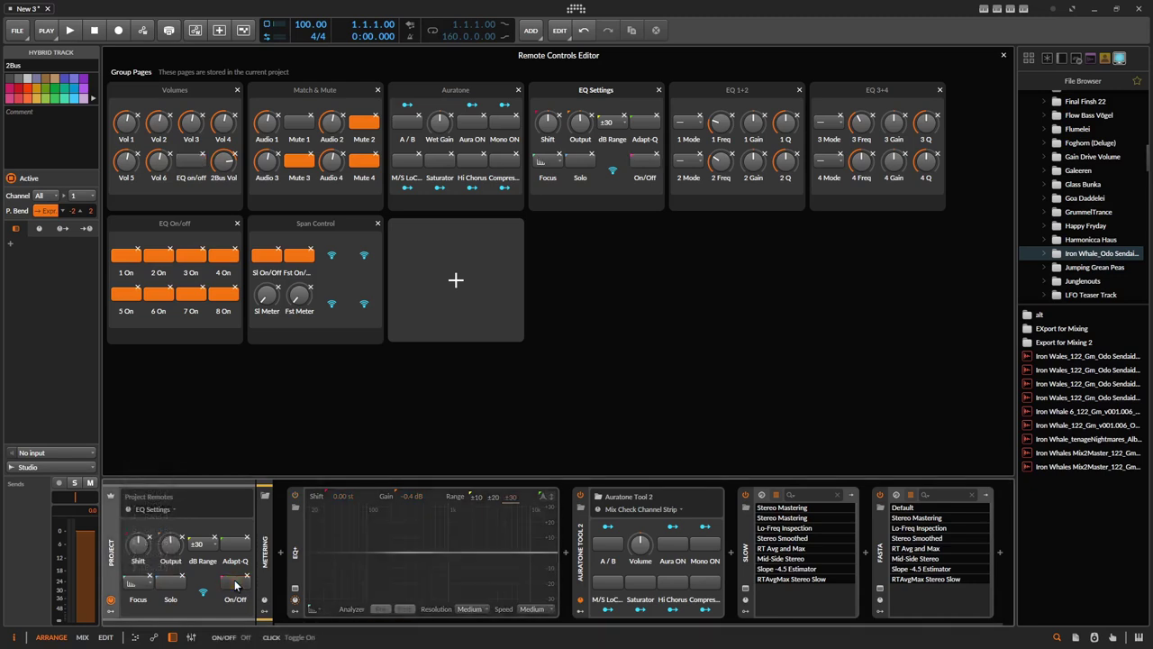
left_click(235, 584)
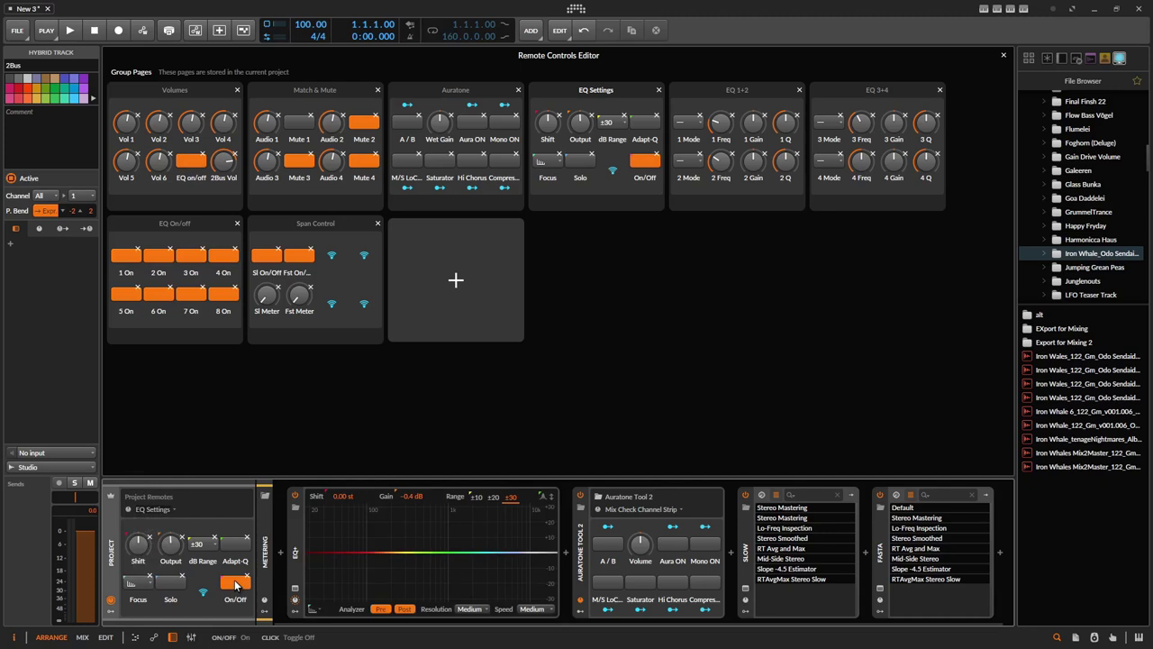
Step: On the EQ 1+2 page, try a Low-cut 8 filter on band 1 at 242 Hz and set the band's mode back to Off
left_click(747, 90)
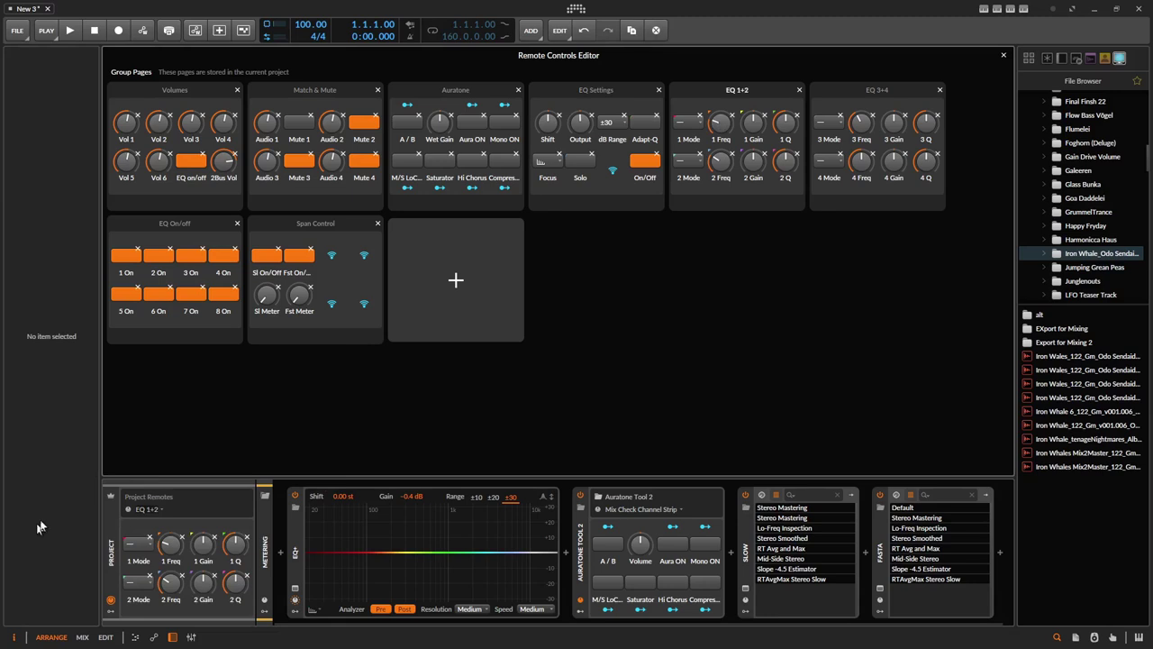
left_click(140, 543)
left_click(162, 364)
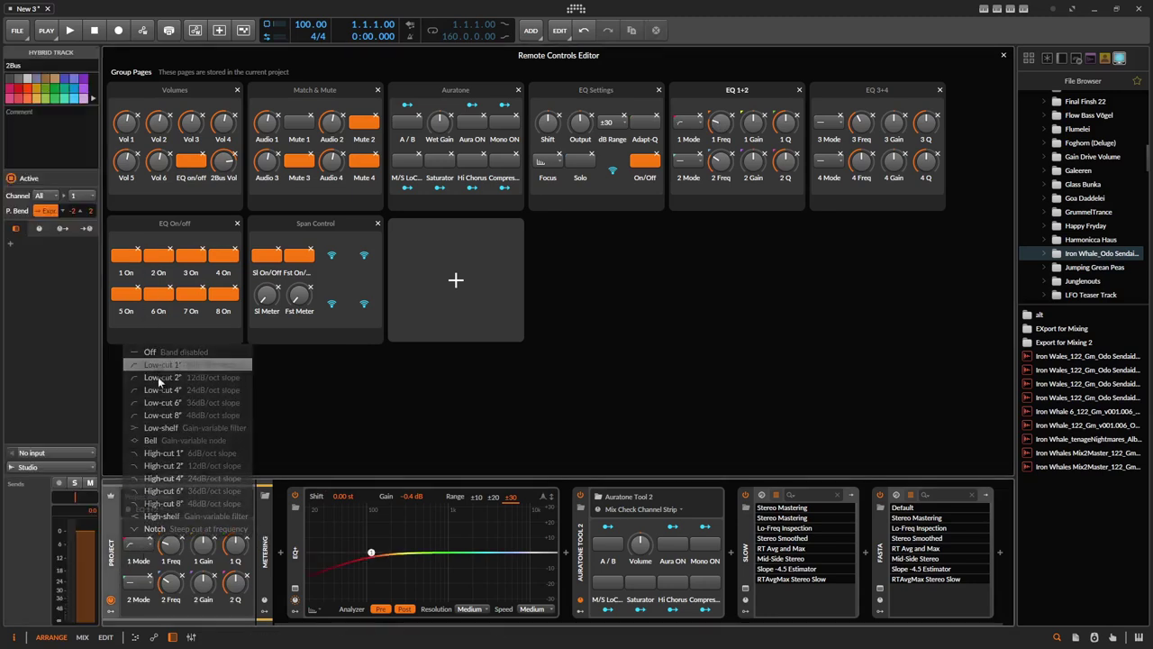
left_click(141, 544)
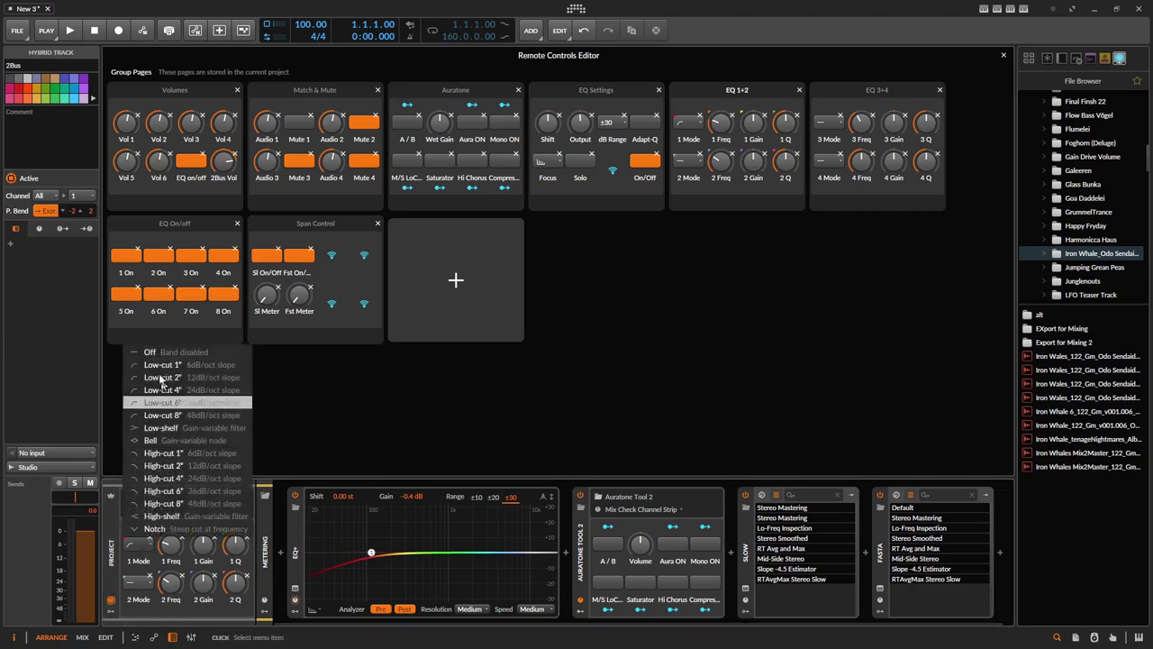
left_click(162, 414)
left_click_drag(170, 544, 234, 543)
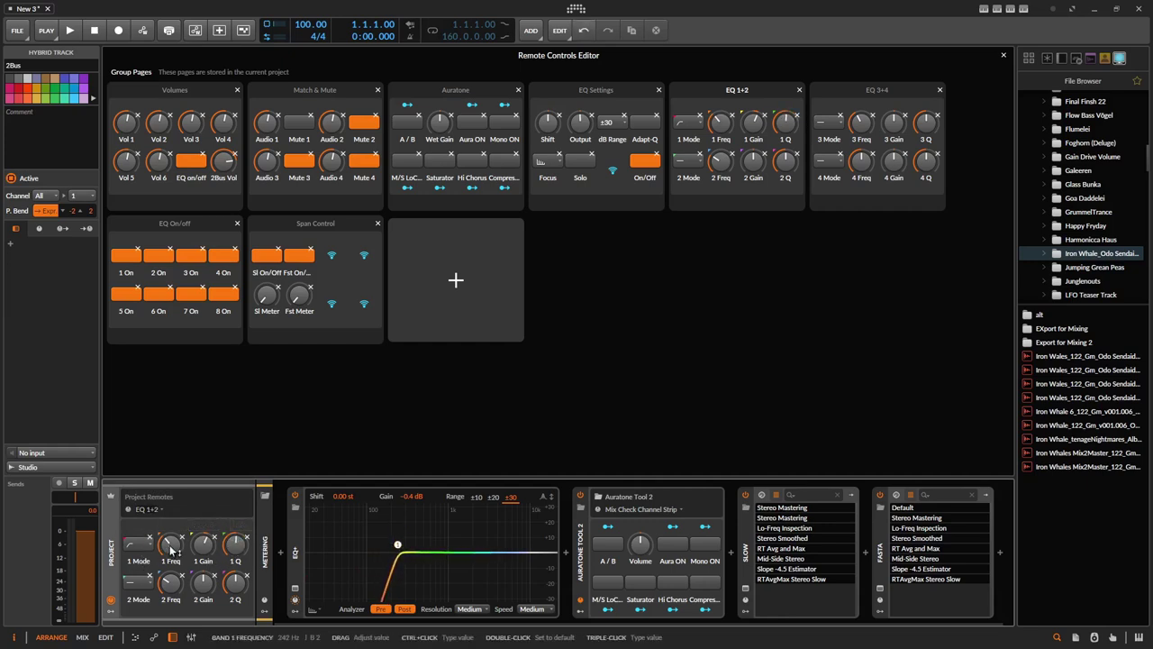
left_click(137, 547)
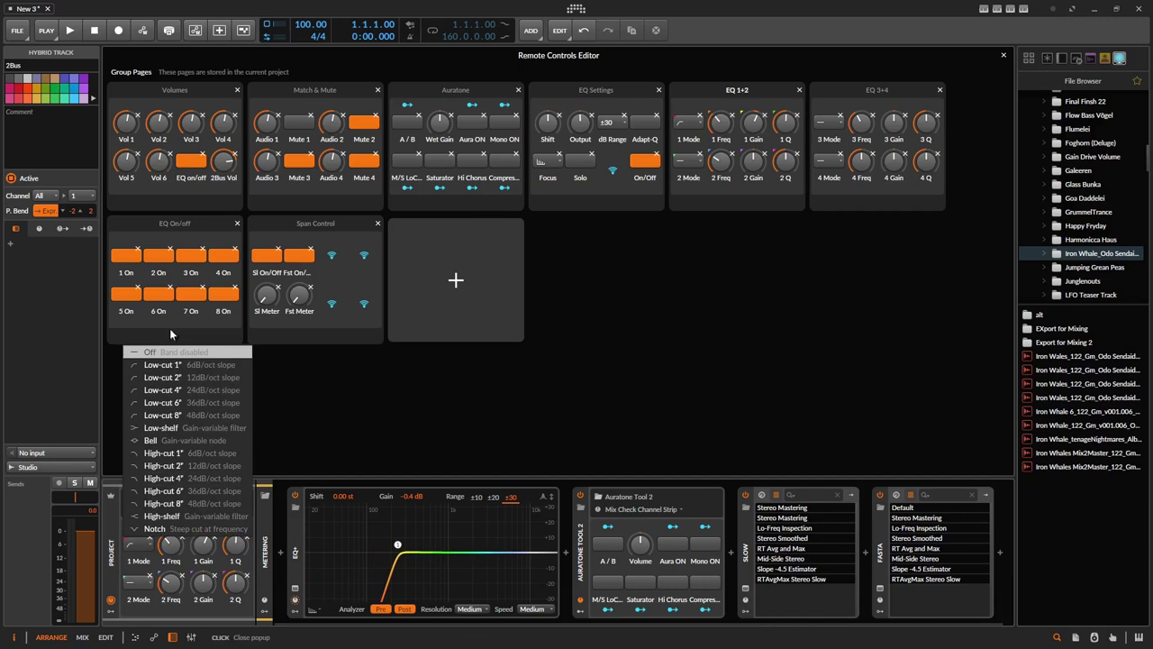
left_click(179, 354)
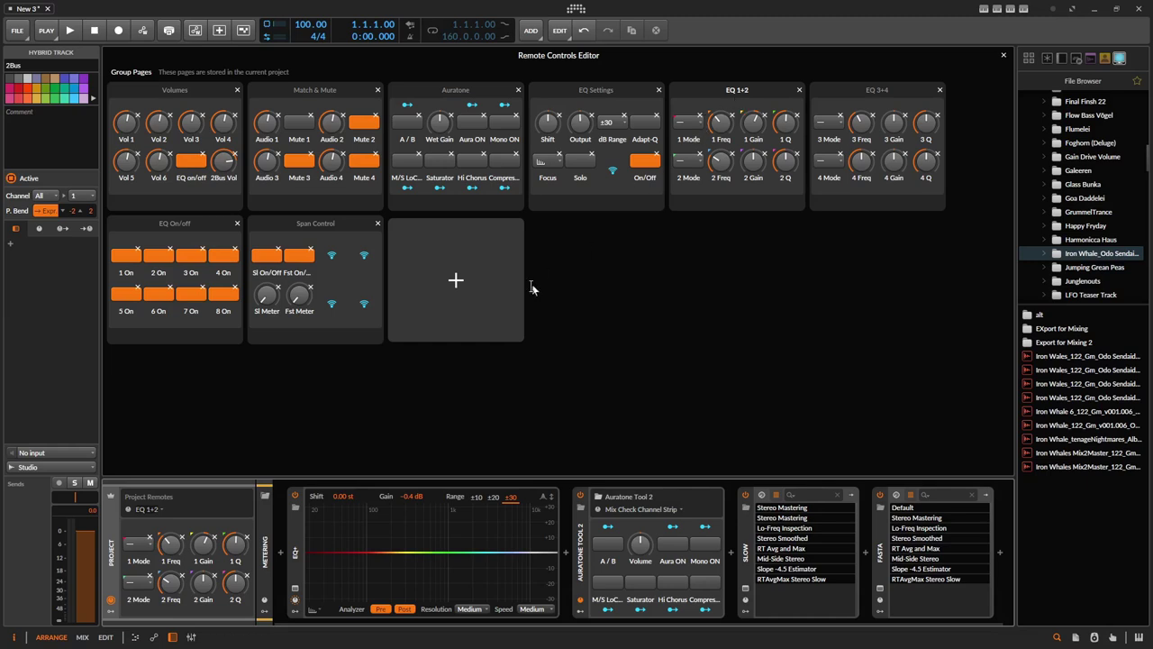
Step: Review the EQ 1+2, EQ 3+4 and EQ On/off remote pages
left_click(761, 91)
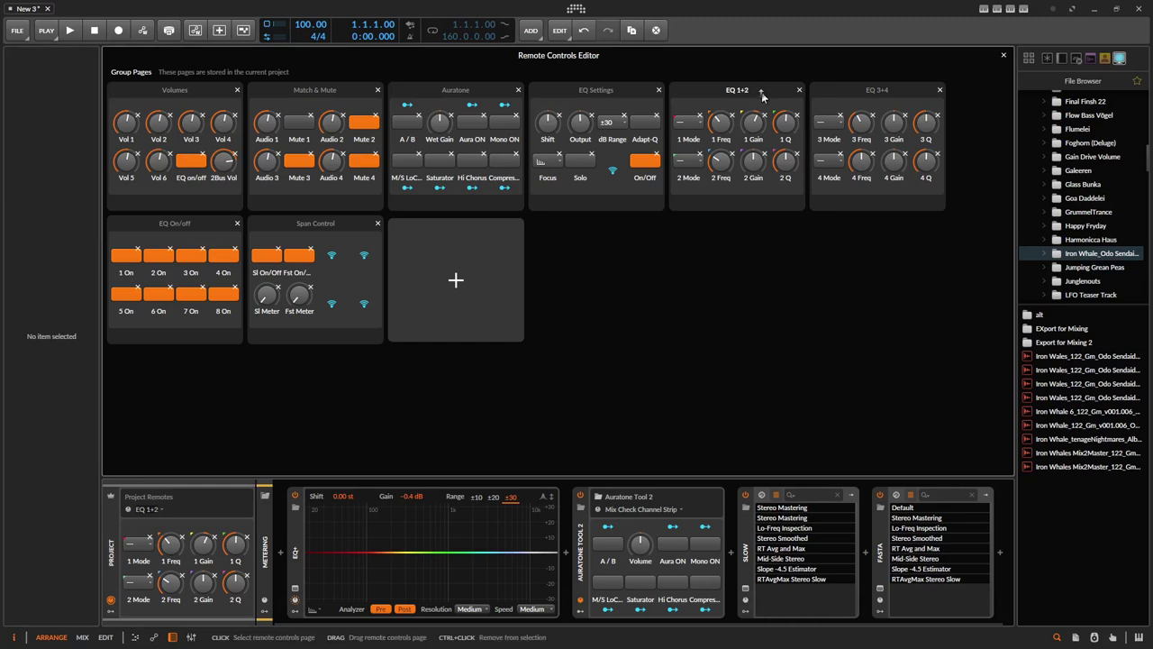
left_click(869, 90)
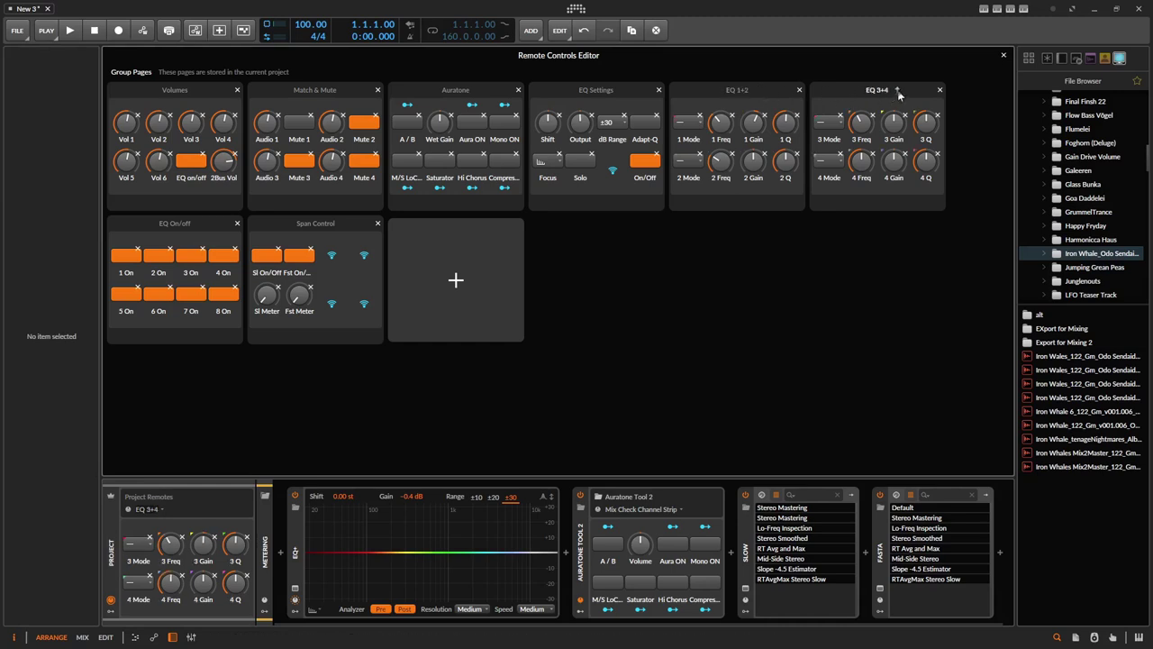
left_click(167, 225)
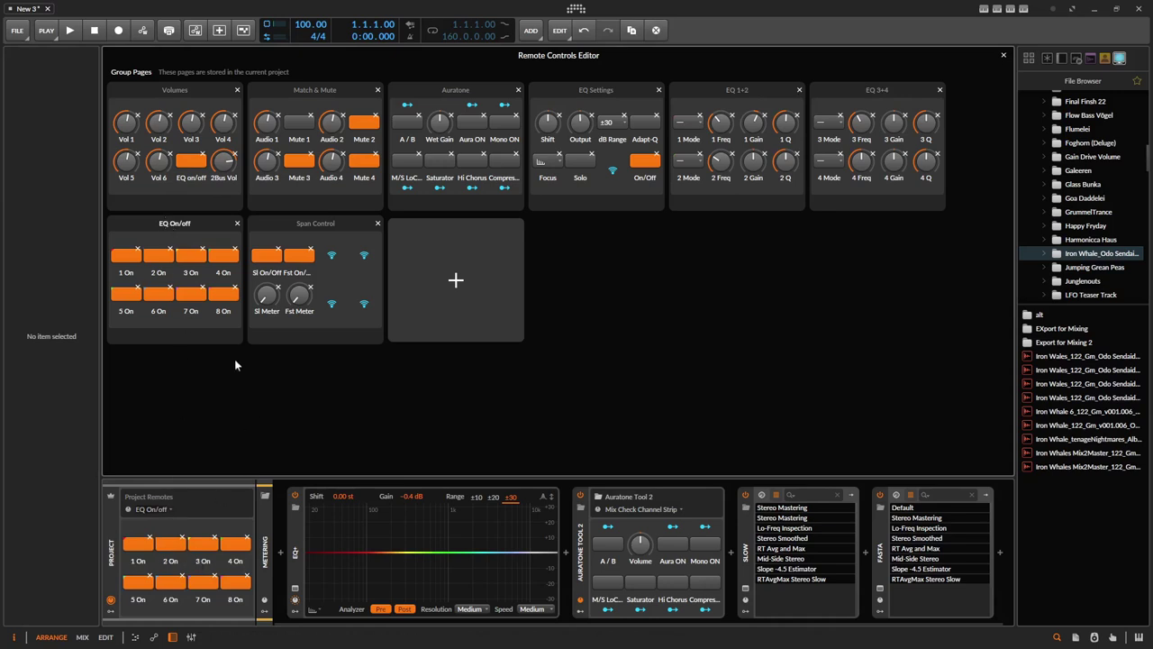
Step: Show the Span Control remote page, try other Sl Meter settings and return it to dBFS
left_click(290, 231)
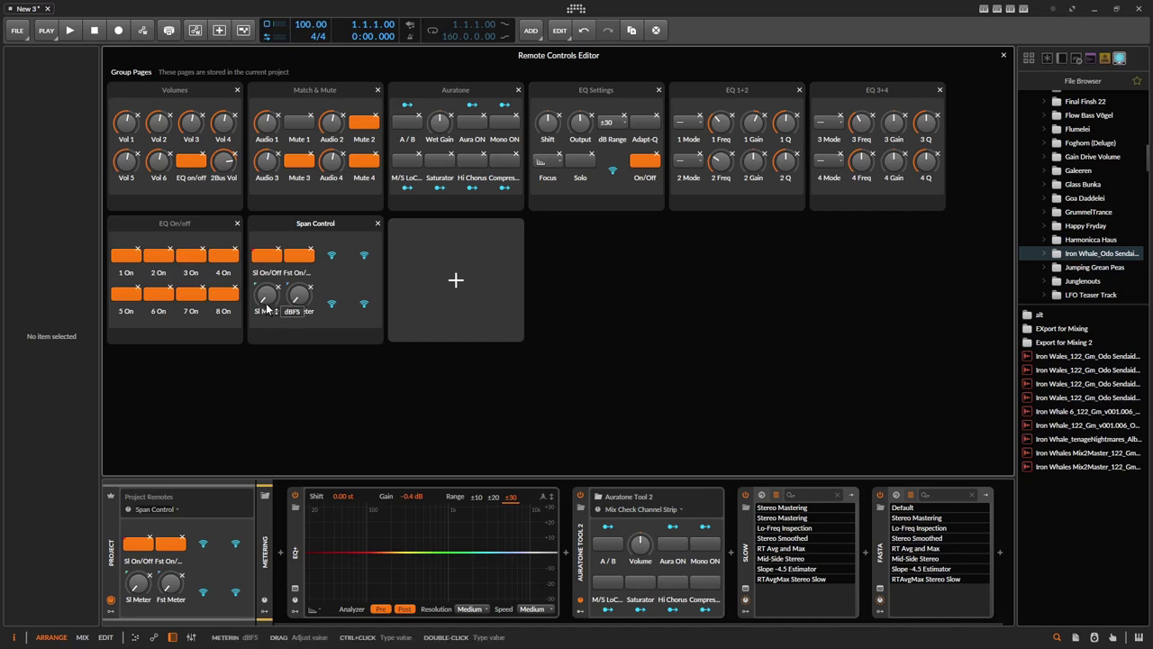
left_click_drag(264, 304, 265, 287)
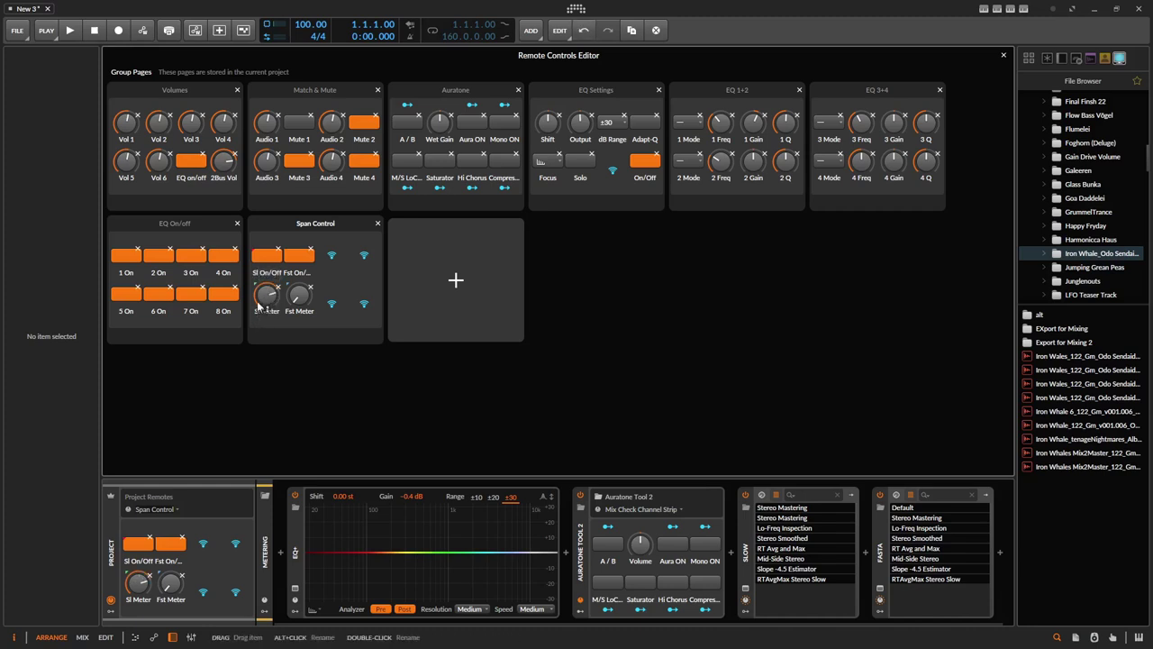
left_click_drag(261, 299, 268, 296)
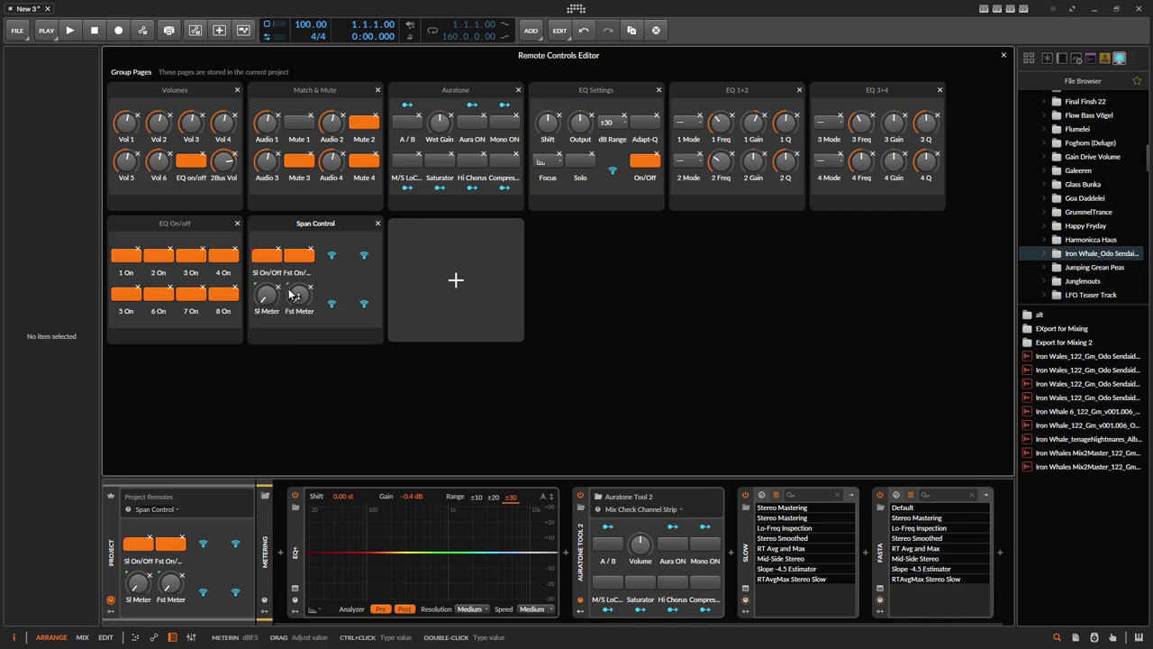
Step: Close the Remote Controls Editor and place the Iron Whales Mix2Master_122_Gm_v002.006 audio file at bar 1 of the Audio 1 track
left_click(1009, 57)
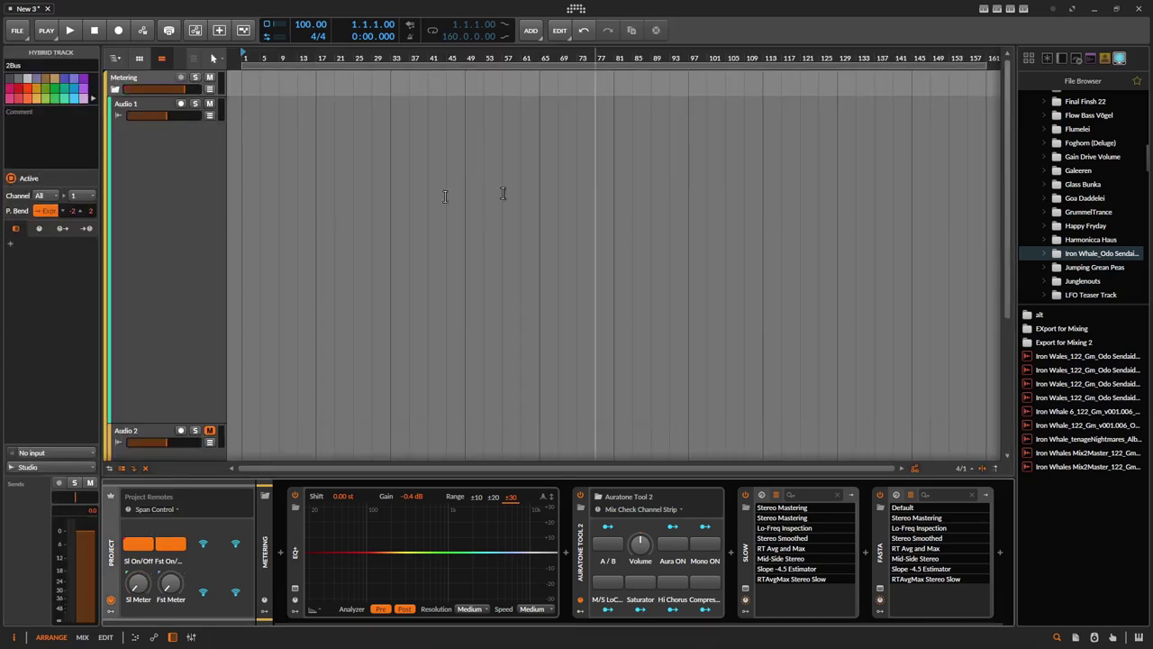
left_click(137, 193)
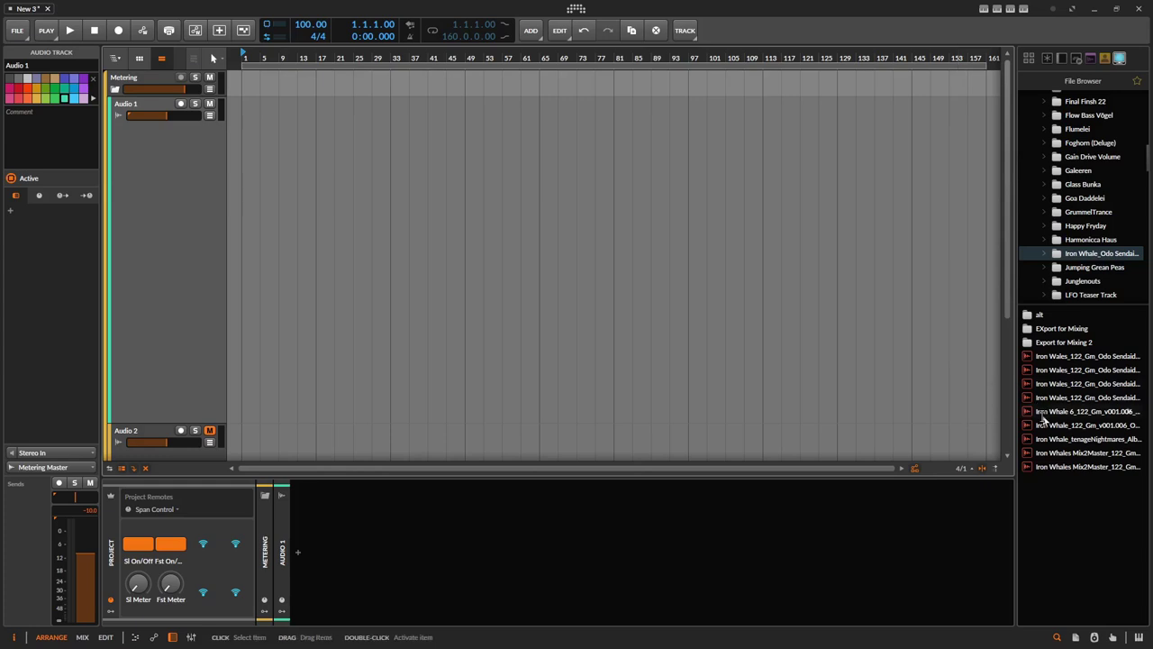
left_click_drag(1064, 452, 238, 205)
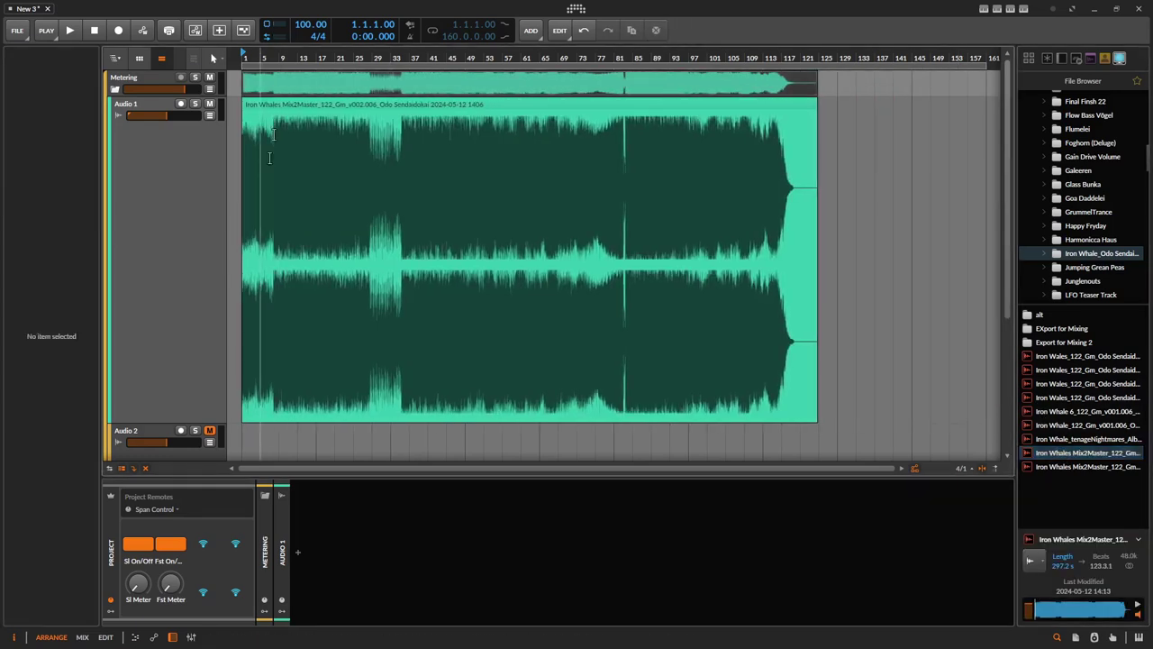
Step: Set the time position to 1.1.1.00 on Audio 1 and select the imported audio clip
left_click(276, 104)
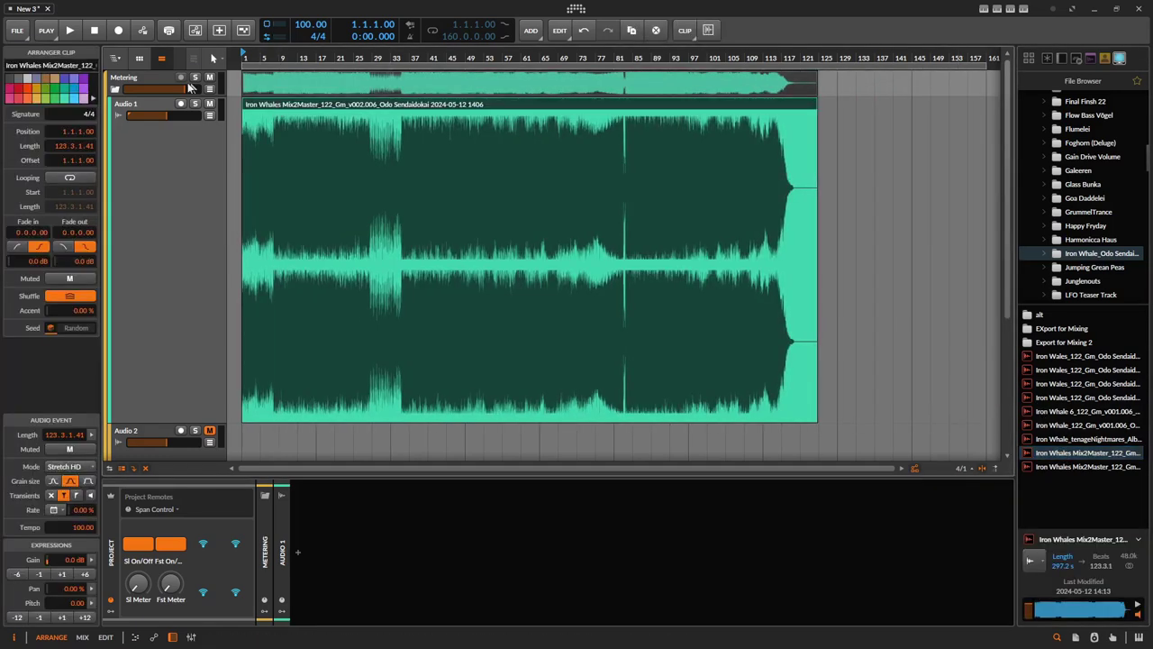
left_click(158, 87)
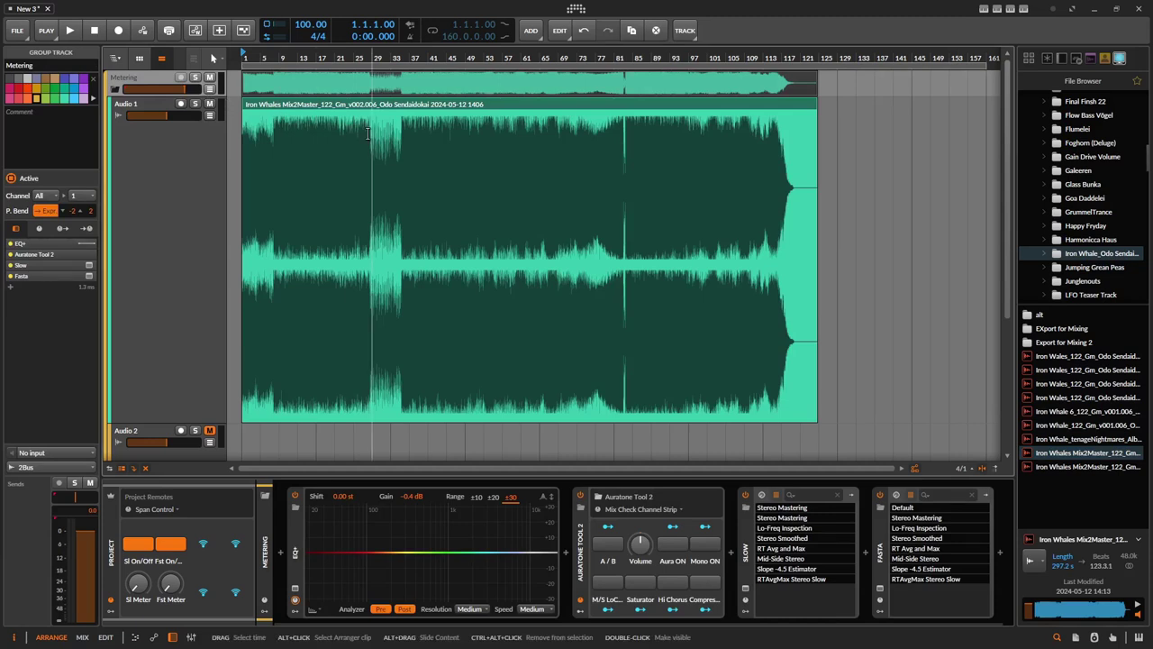
left_click_drag(262, 58, 265, 86)
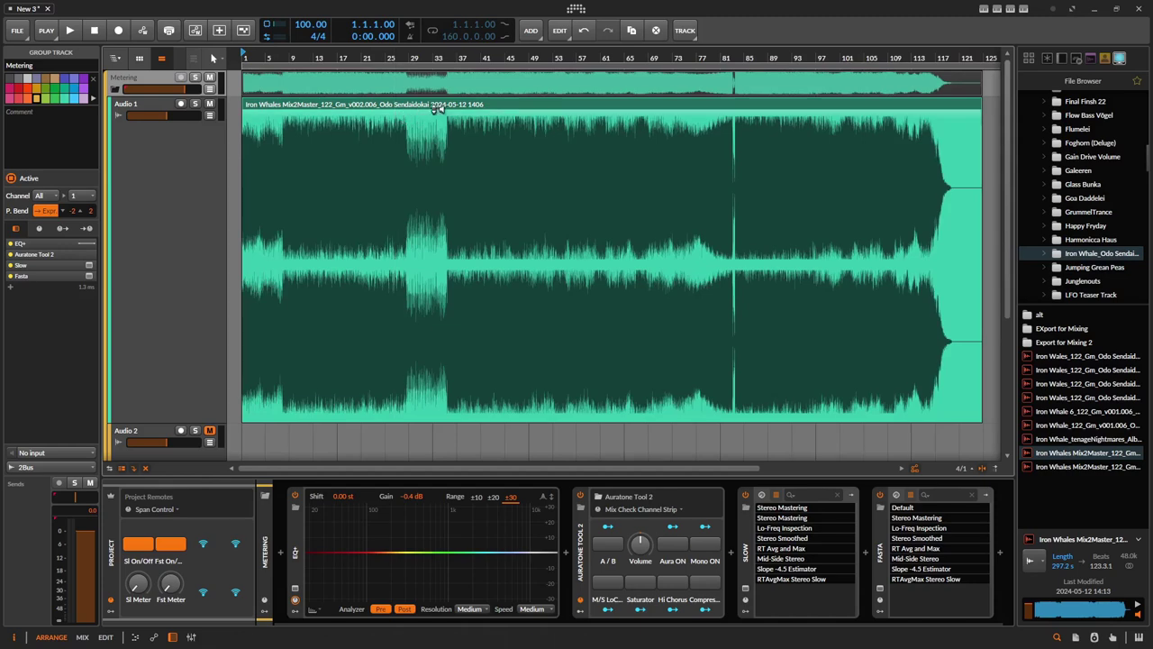
left_click_drag(512, 159, 487, 158)
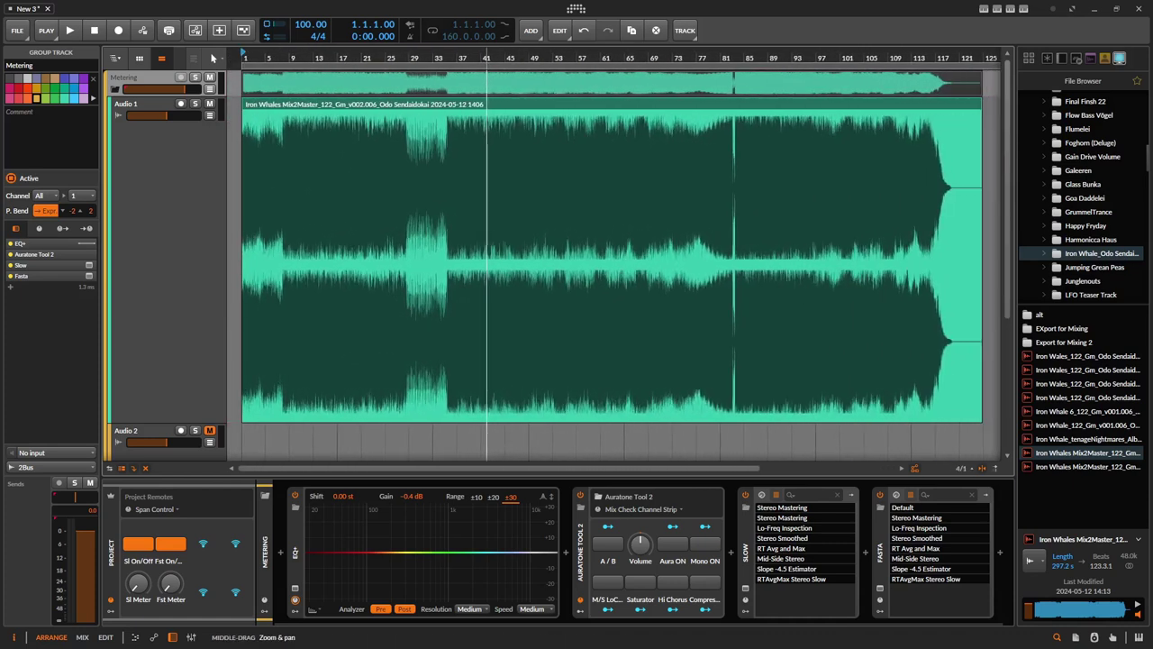
left_click(243, 123)
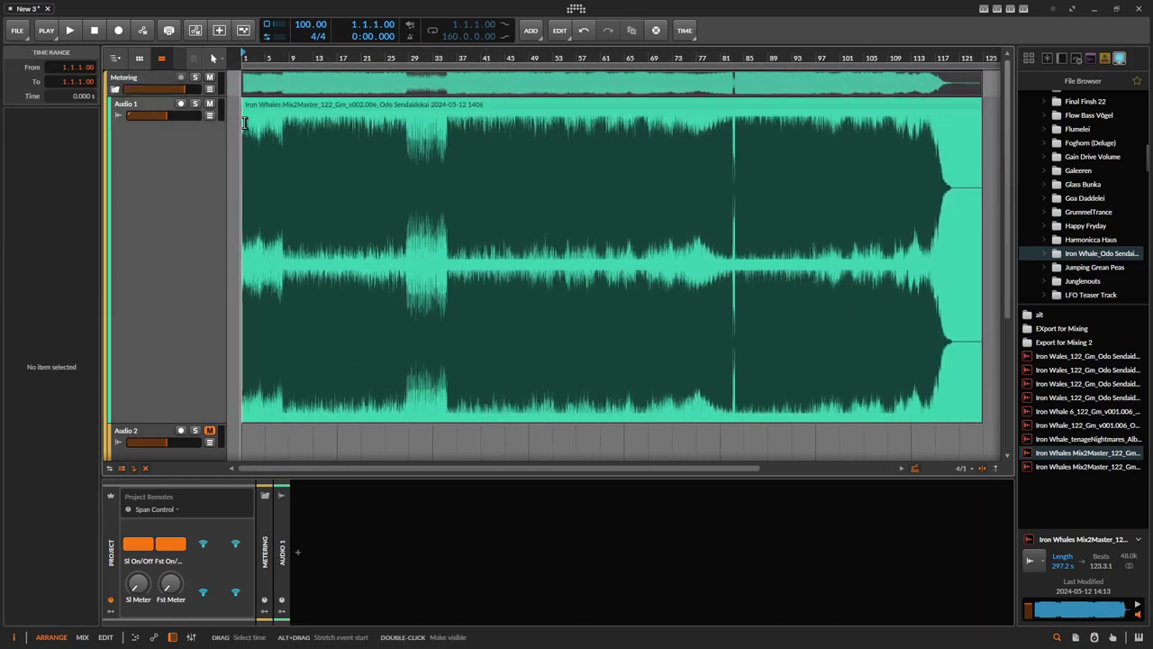
left_click(272, 103)
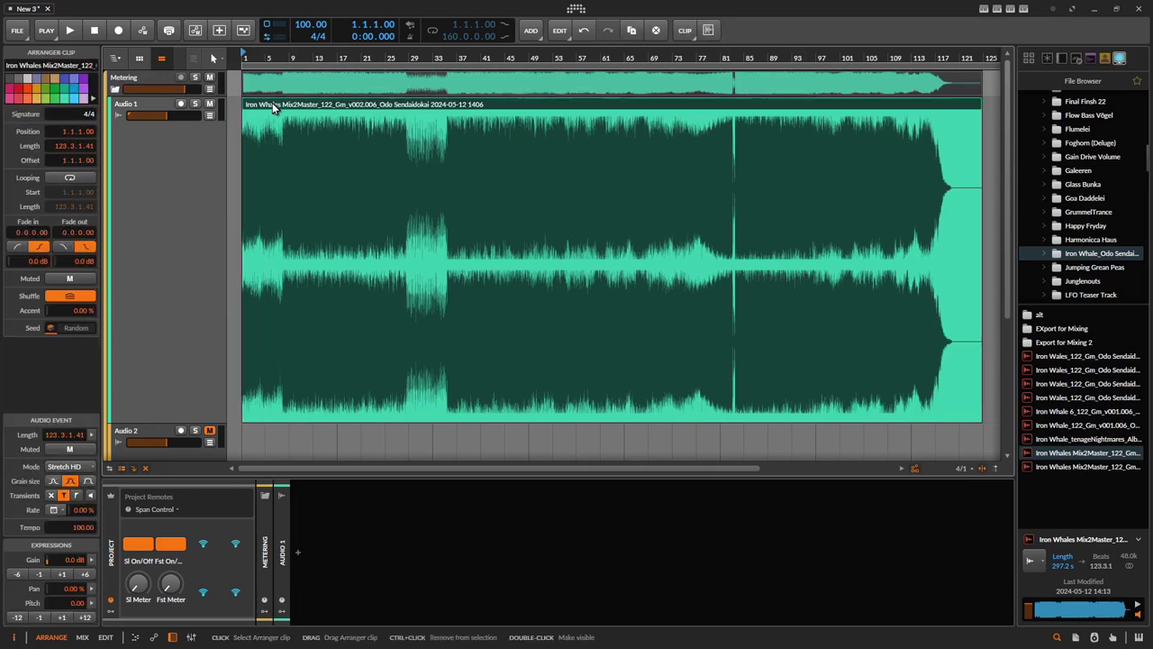
Step: Show the Volumes project remote page and open the SPAN windows of the Slow and Fasta devices on the Metering track
left_click(151, 92)
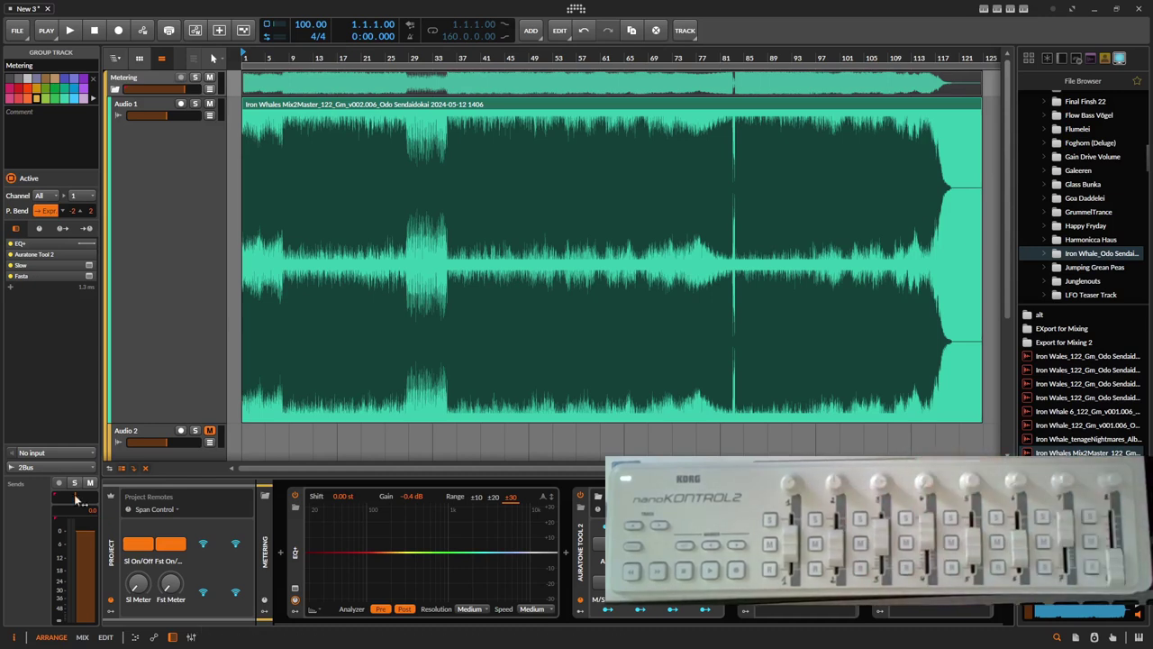
left_click(153, 510)
left_click(149, 355)
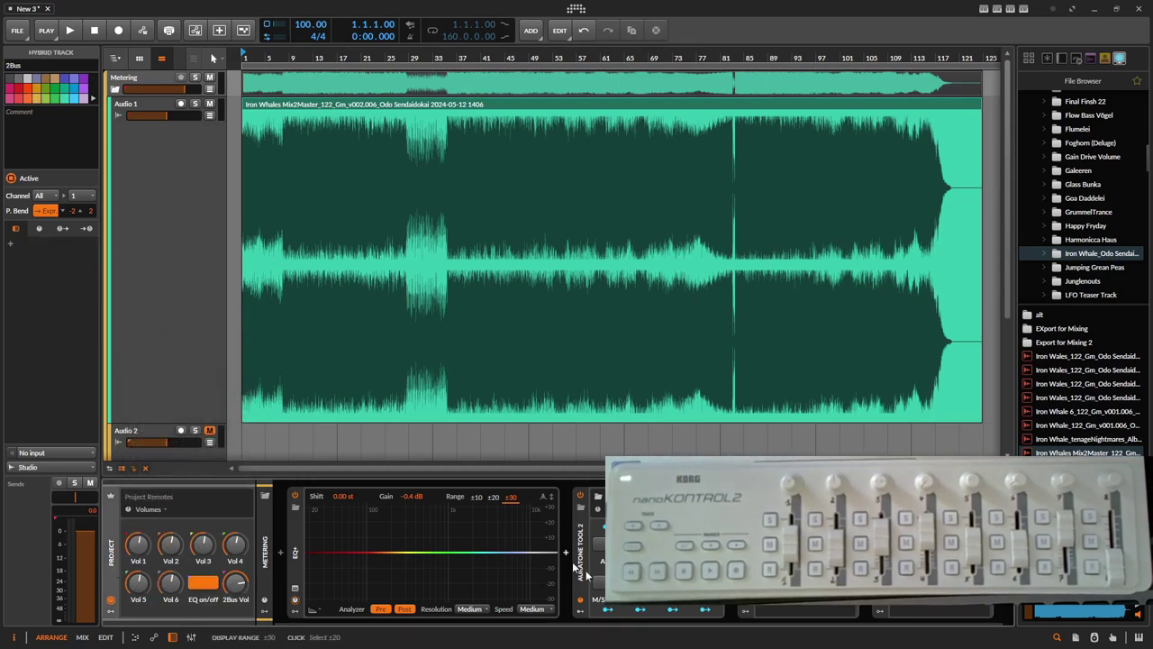
left_click(264, 496)
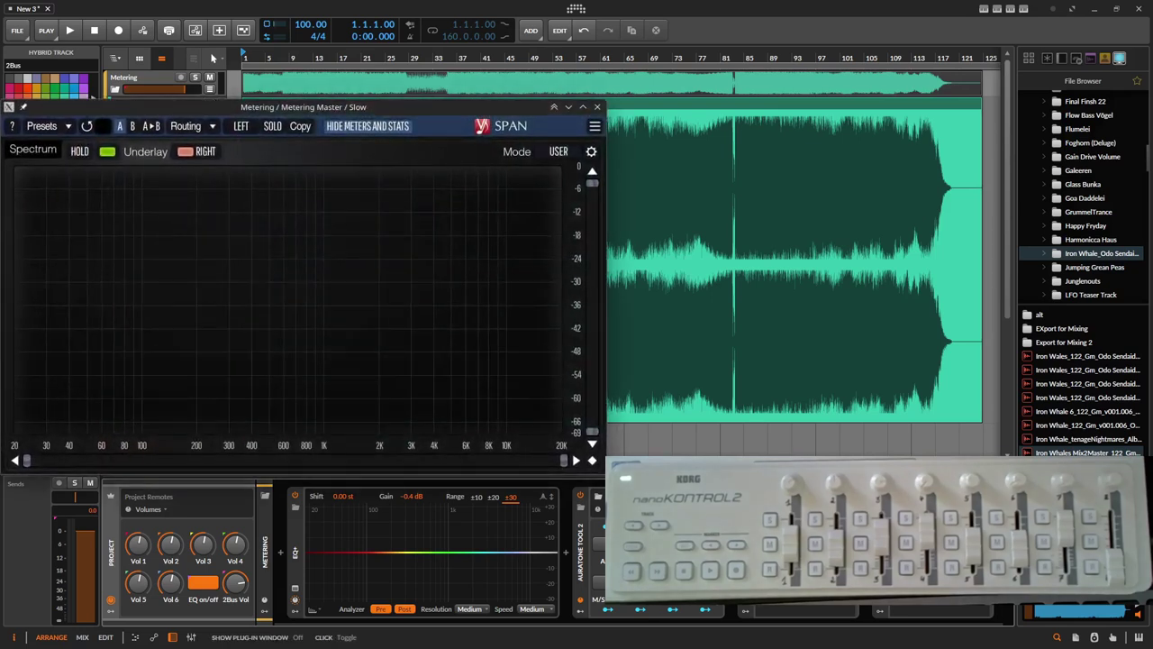
left_click(881, 514)
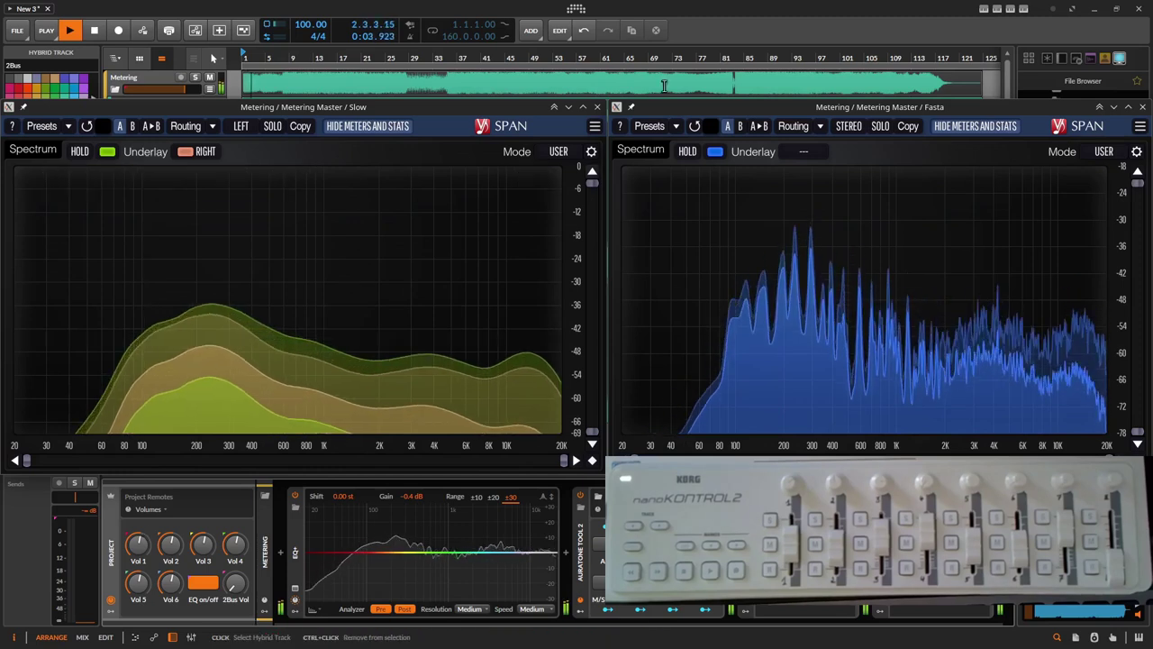
Step: Examine the FFT and display settings in the Slow SPAN's Spectrum Mode Editor during playback, and close the editor
left_click(591, 152)
left_click_drag(310, 219, 523, 110)
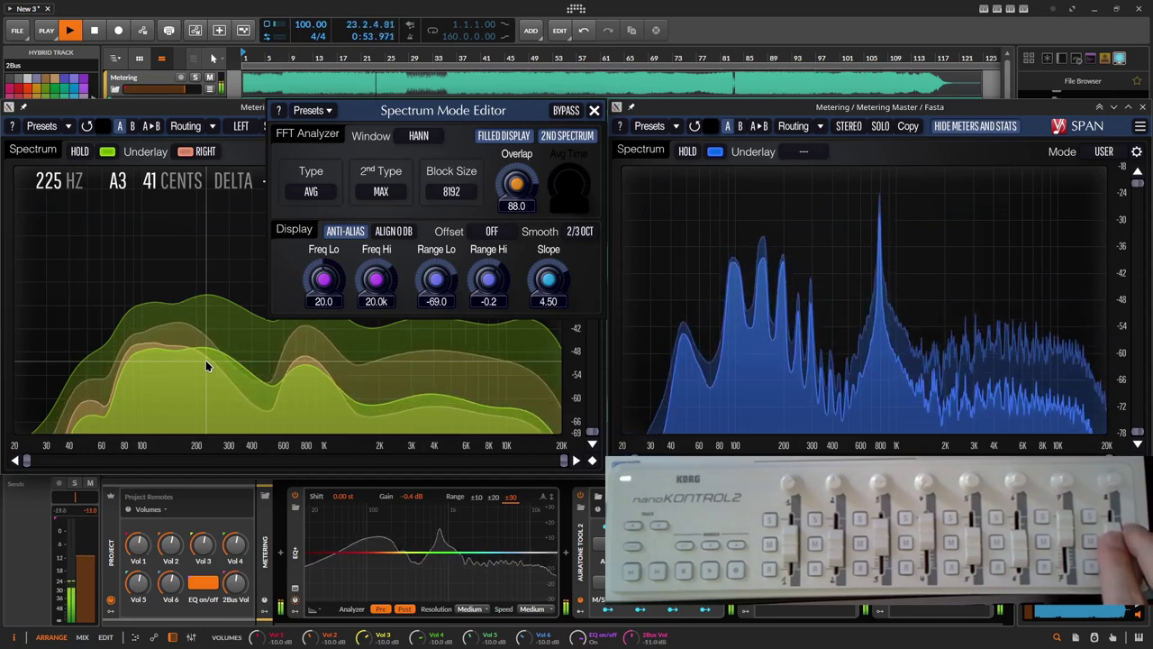
left_click(592, 112)
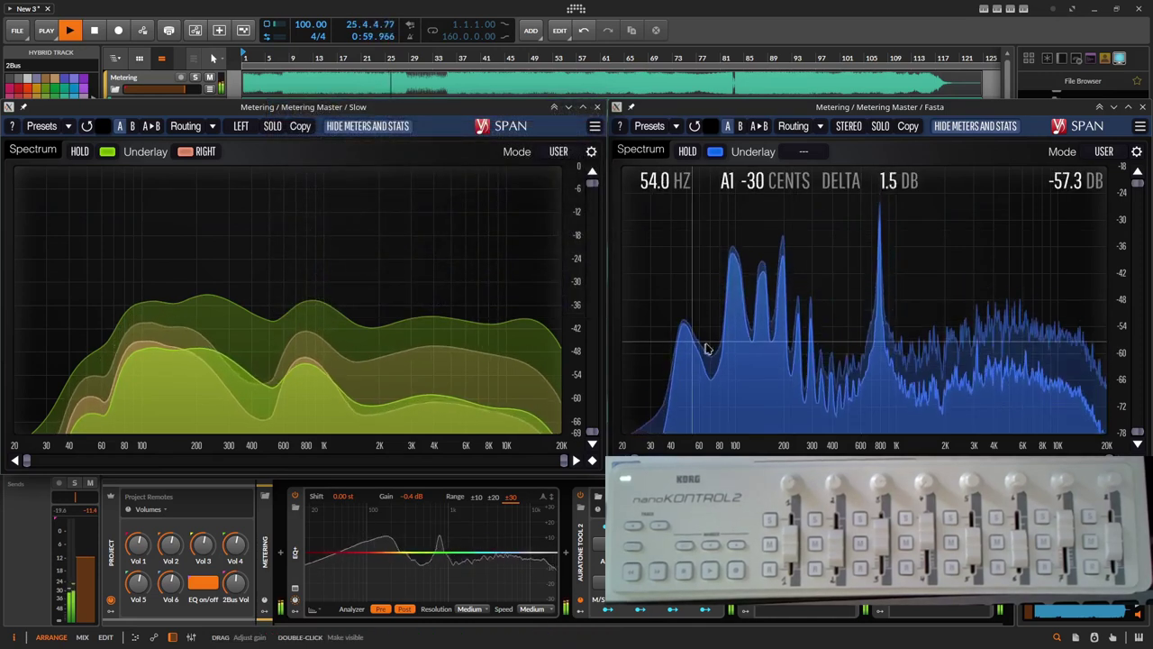
Step: Examine the FFT and display settings in the Fasta SPAN's Spectrum Mode Editor, and close the editor
left_click(1137, 155)
left_click_drag(1005, 117, 941, 42)
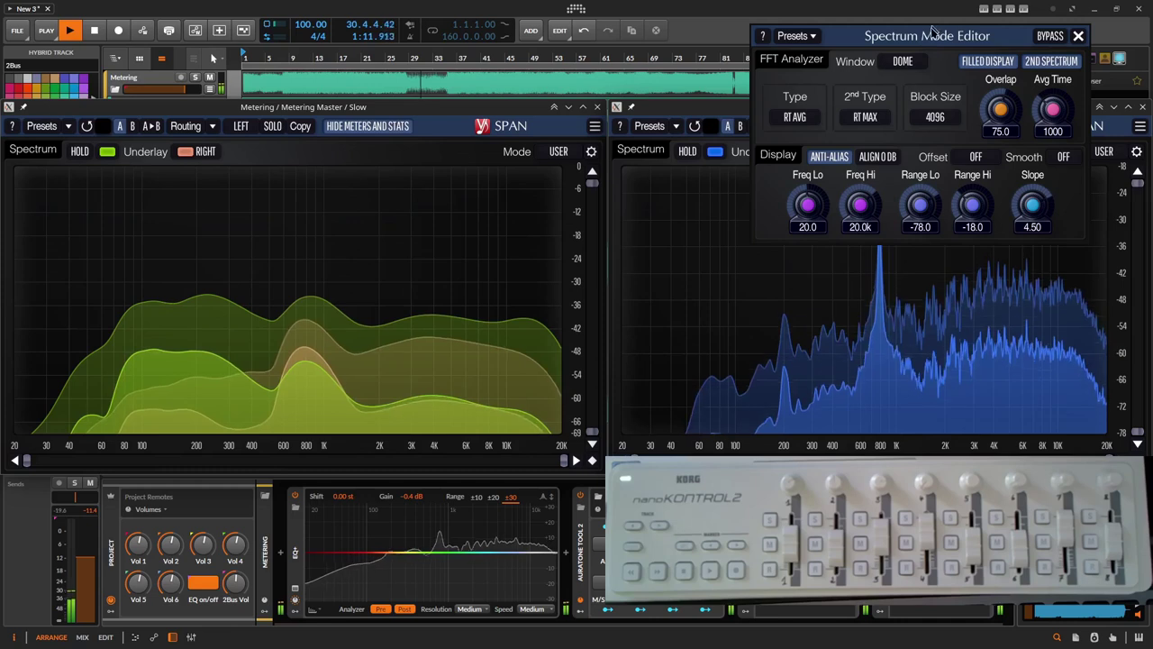
left_click_drag(933, 36, 625, 41)
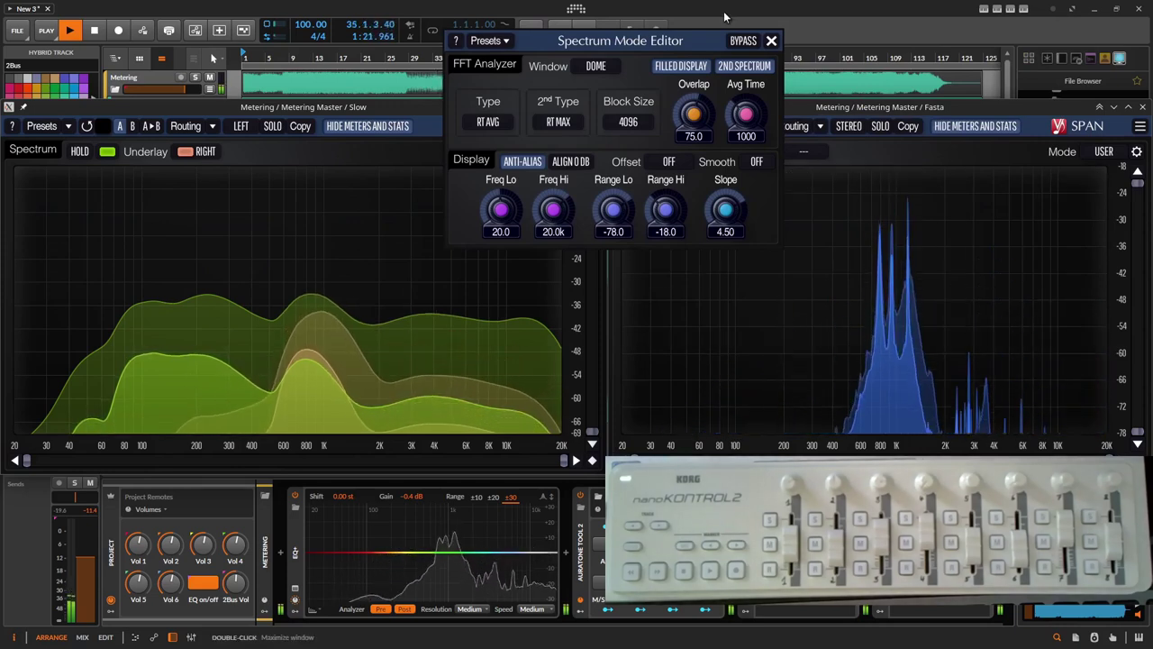
left_click(773, 41)
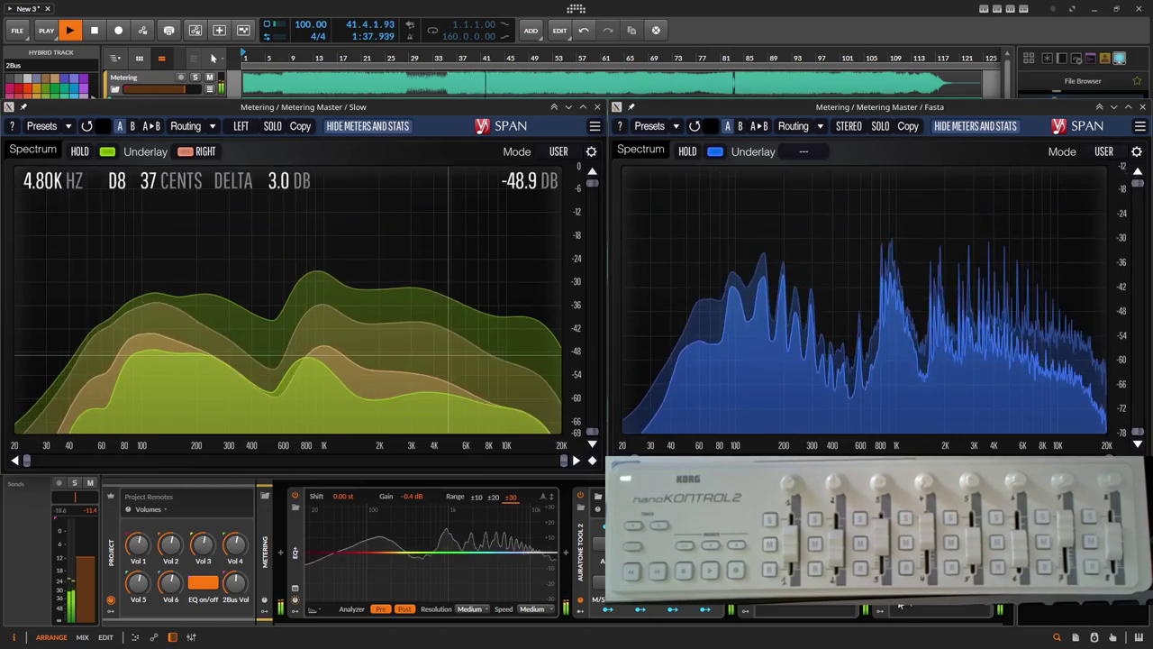
Step: Adjust the Fasta SPAN's spectrum display range to an upper limit of about -17 dB
left_click(881, 509)
left_click(881, 509)
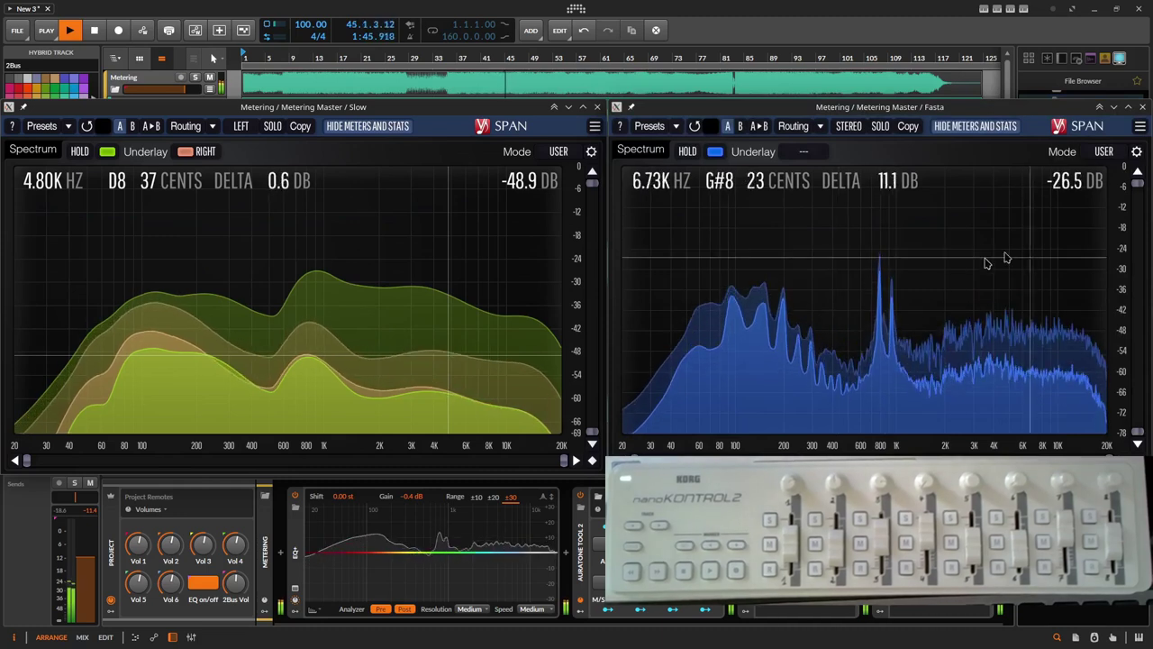
left_click_drag(1118, 168, 1118, 198)
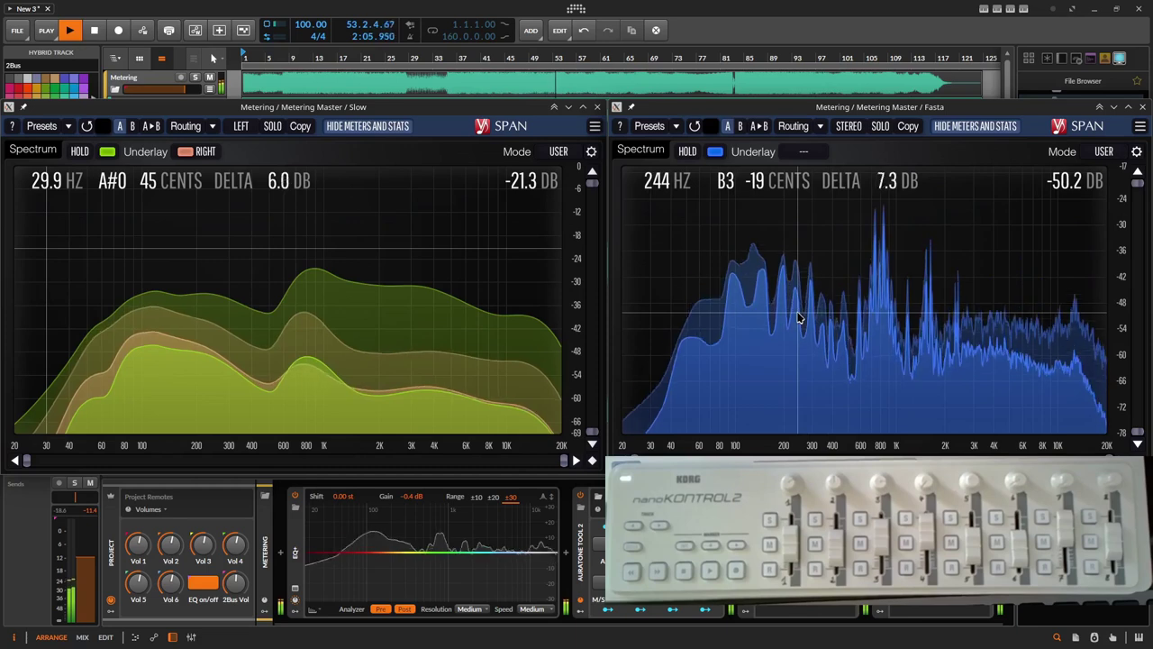
Step: Audition isolated frequency bands in the Fasta spectrum, including around 190 Hz and 10 kHz, and stop playback
left_click_drag(798, 317, 899, 370)
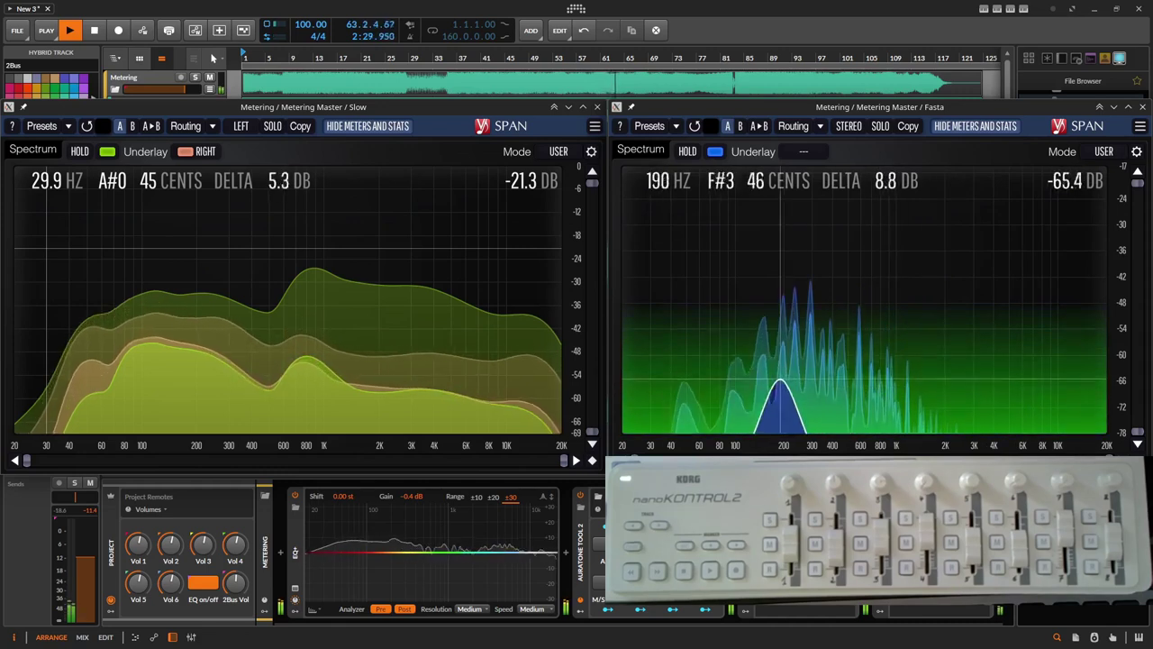
left_click_drag(837, 295, 797, 265)
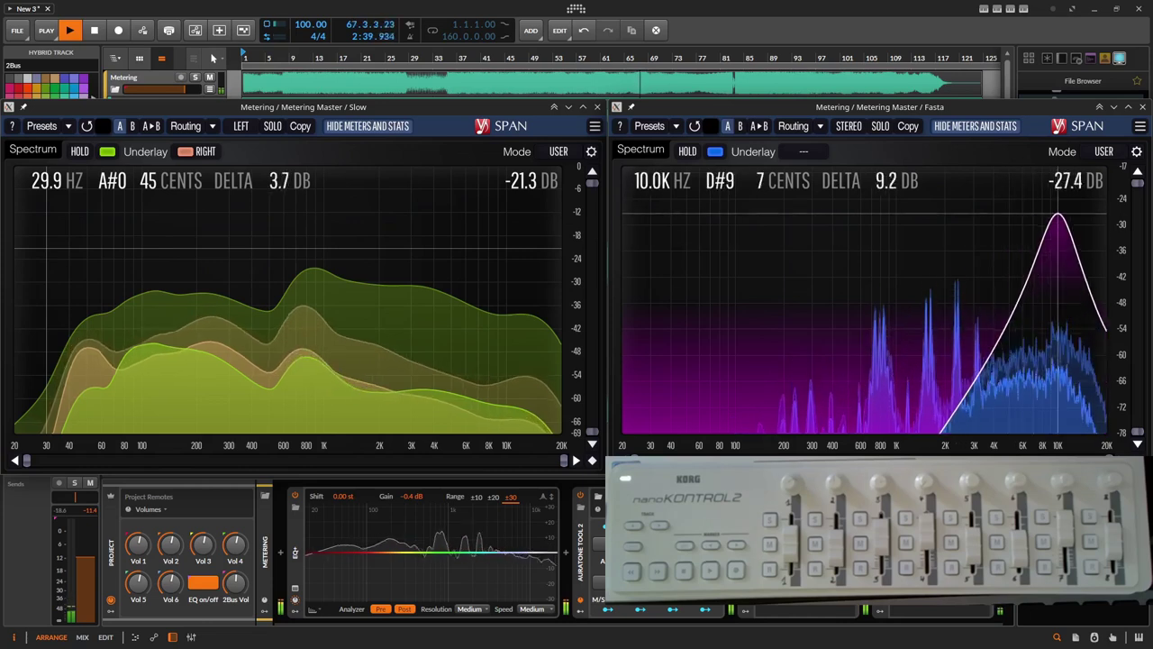
left_click_drag(1025, 190, 1011, 250)
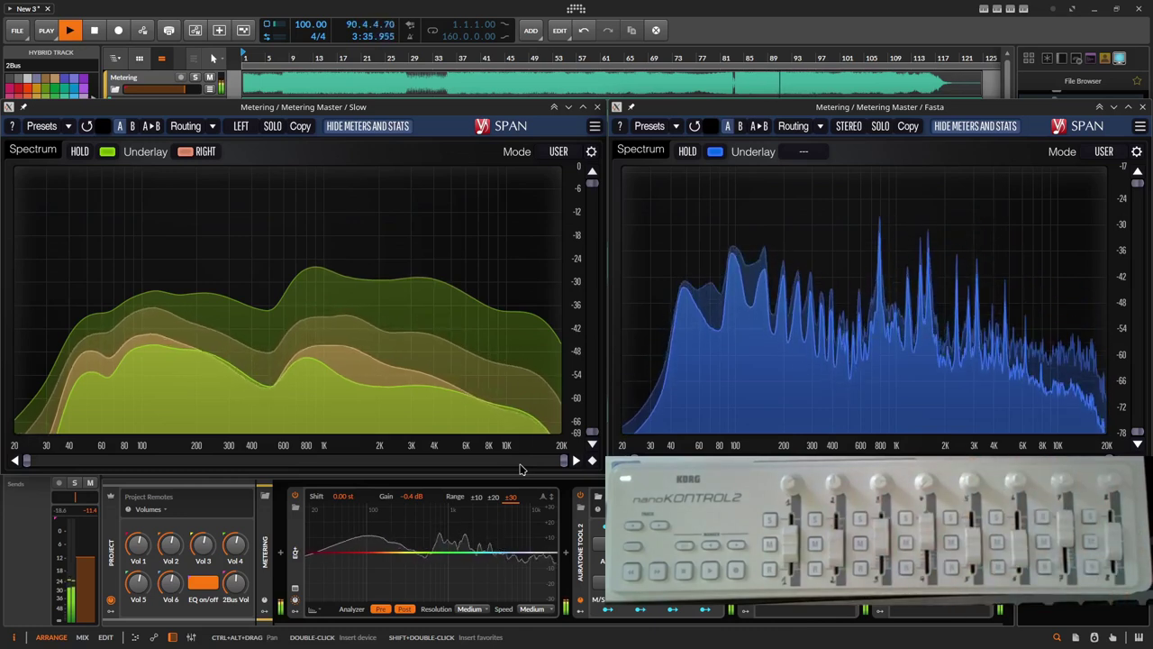
key("space")
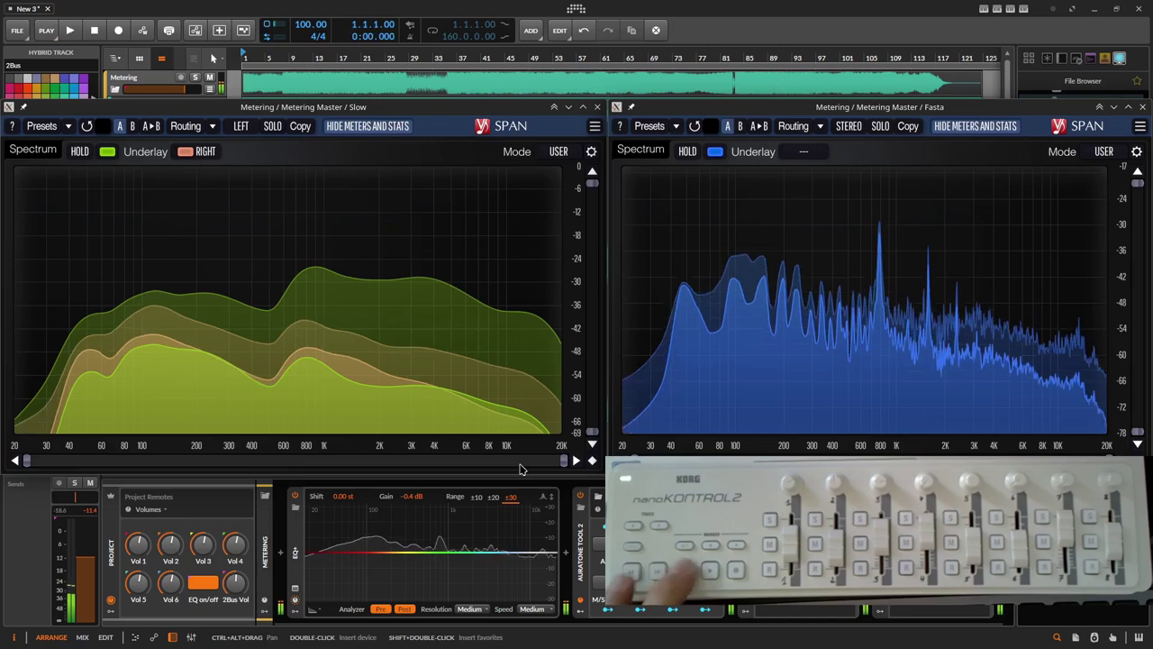